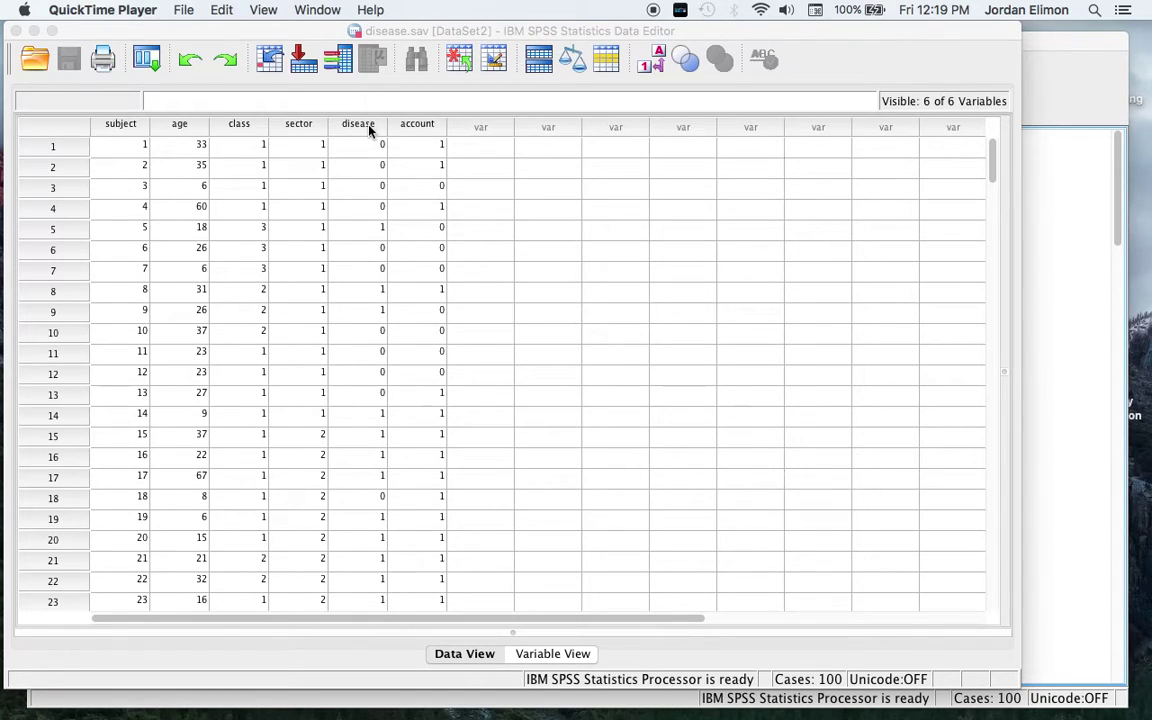
# - Activate the disease.sav Data Editor and select the first disease cell
pyautogui.click(339, 128)
pyautogui.click(340, 140)
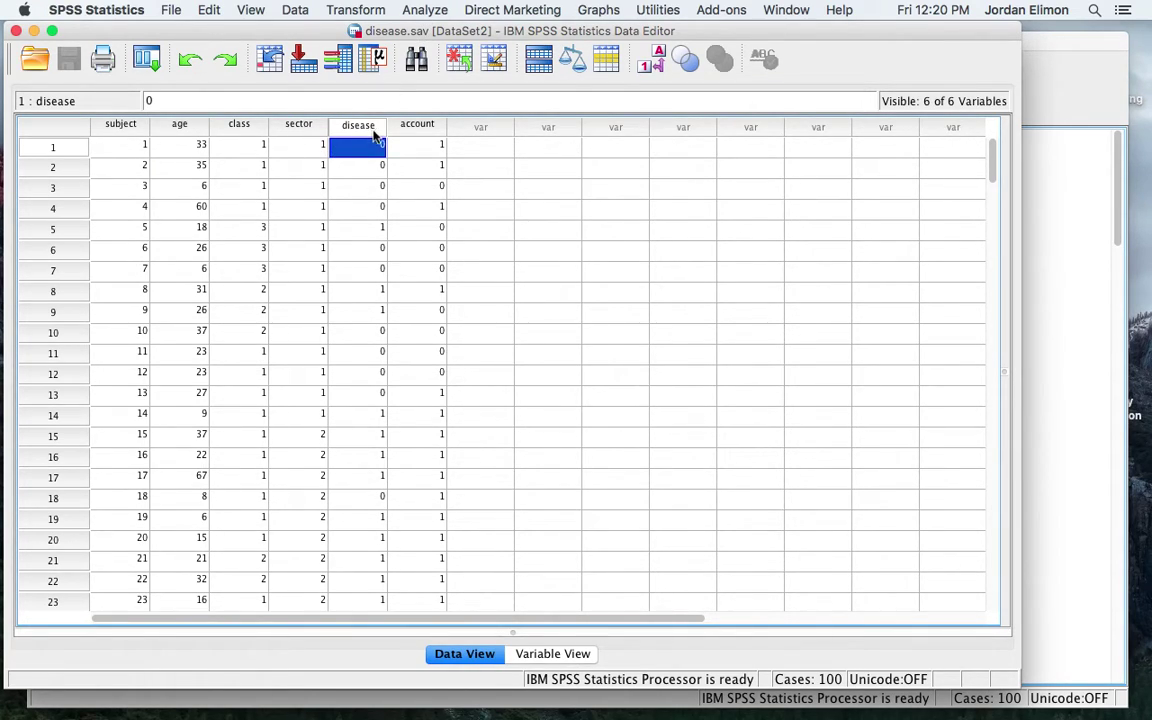
# - Open Bivariate Correlations and empty the previously listed variables
pyautogui.click(425, 10)
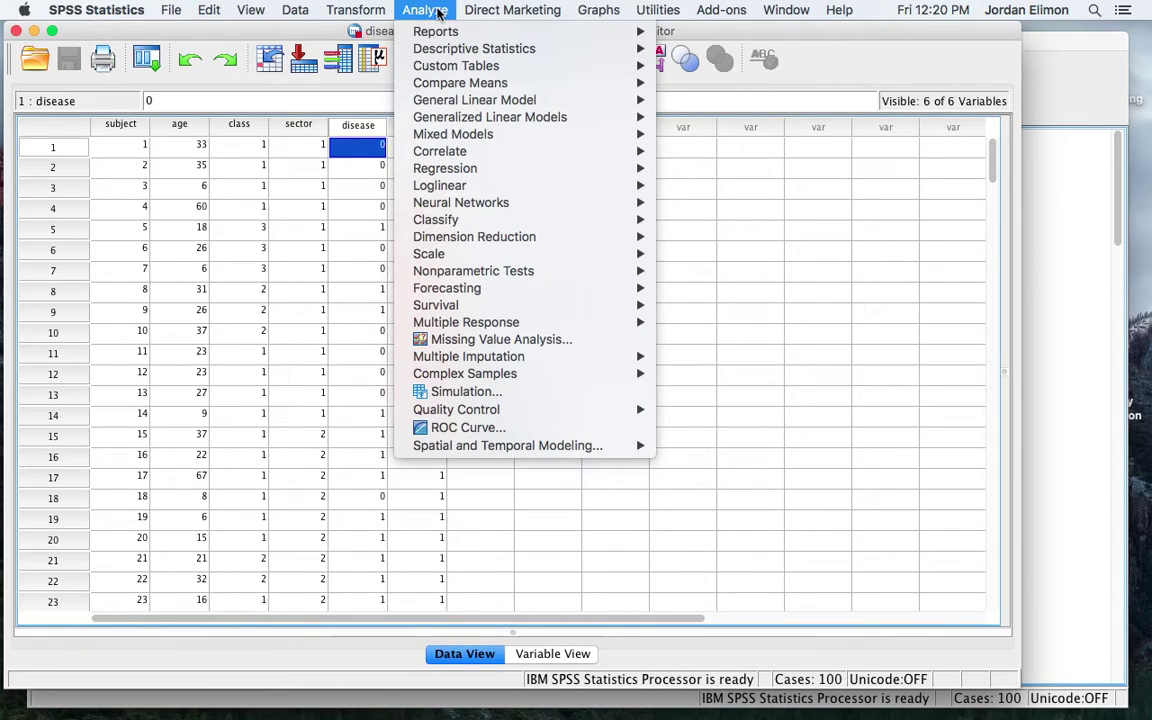
pyautogui.moveTo(459, 152)
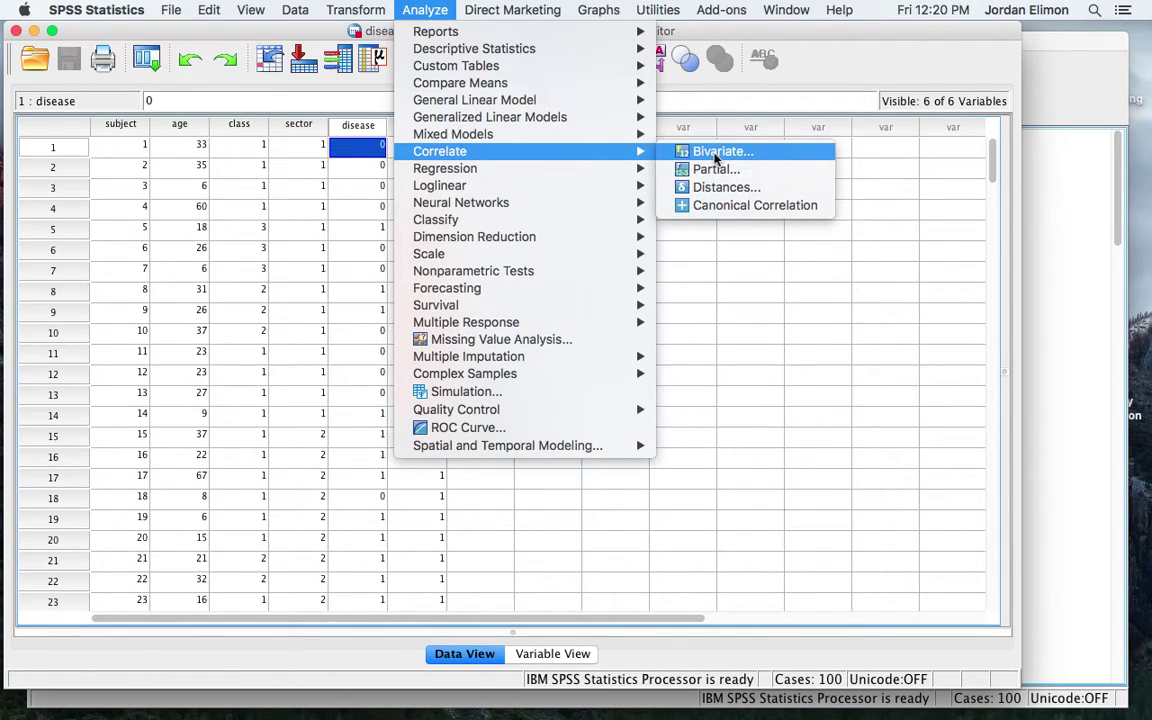
pyautogui.click(716, 155)
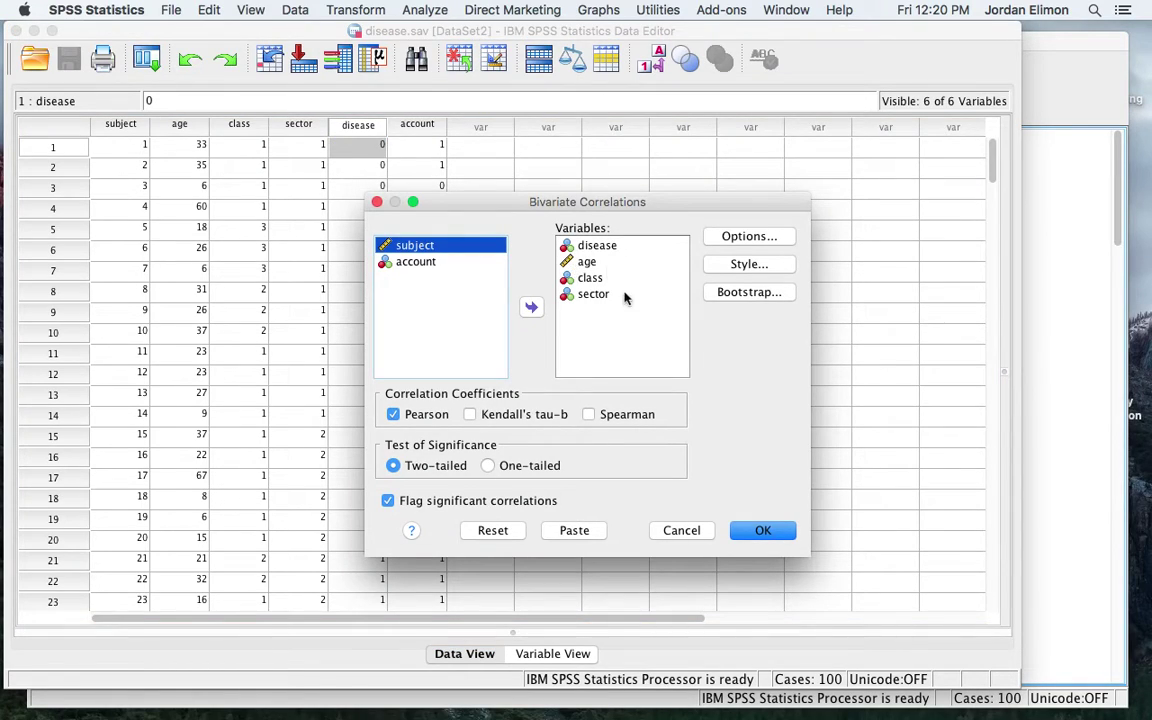
pyautogui.click(580, 247)
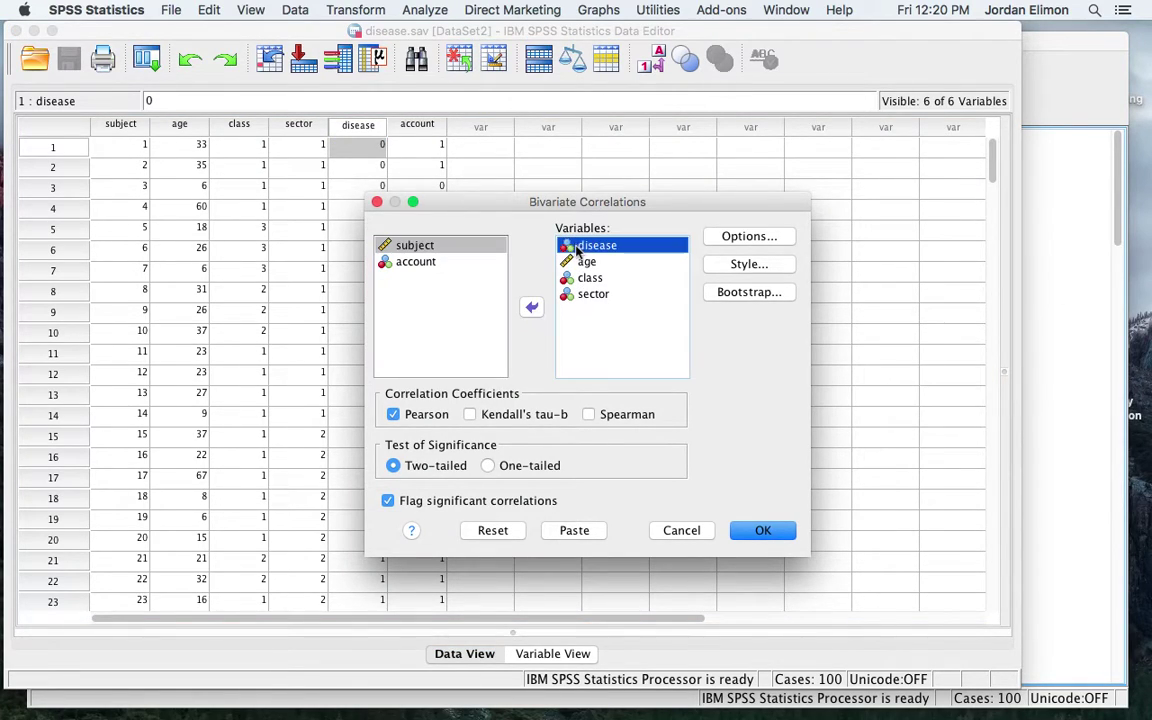
pyautogui.click(531, 307)
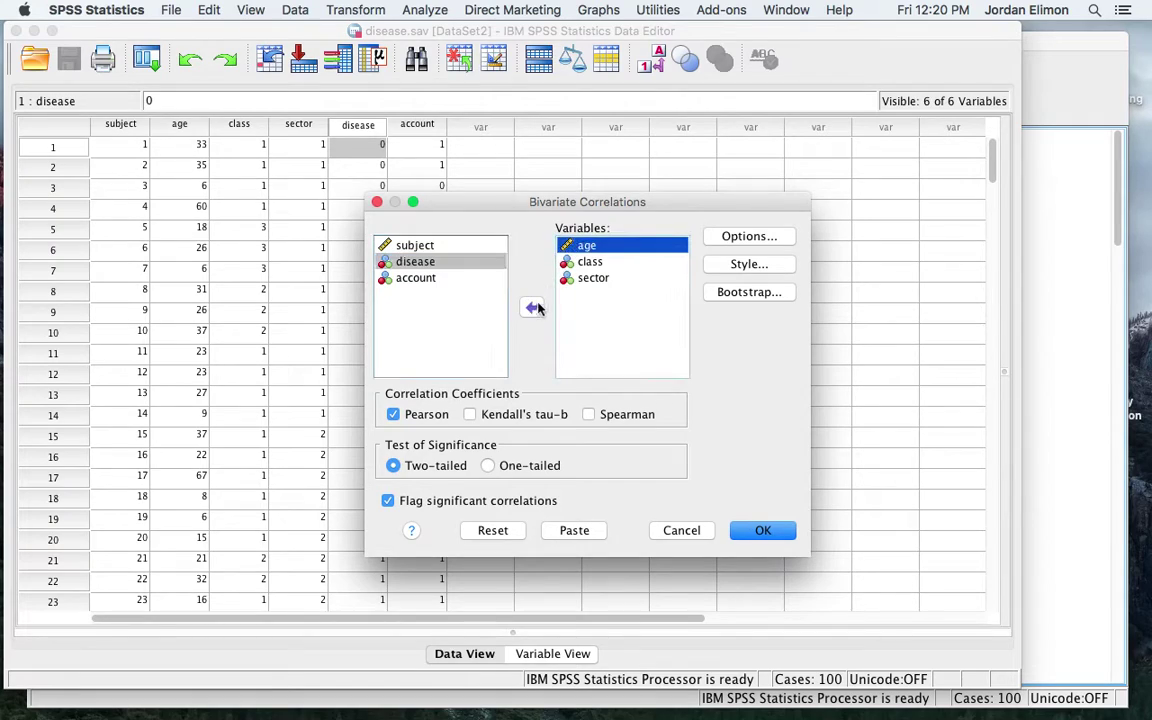
pyautogui.click(531, 309)
pyautogui.click(575, 245)
pyautogui.click(531, 307)
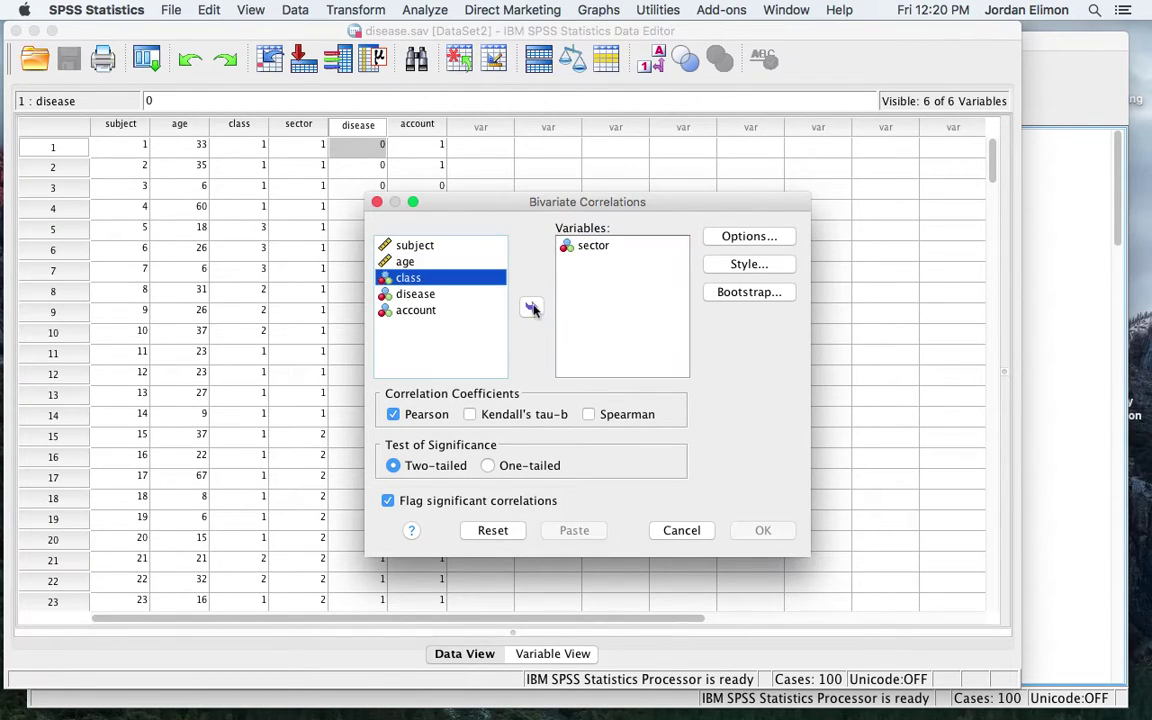
pyautogui.click(572, 251)
pyautogui.click(531, 307)
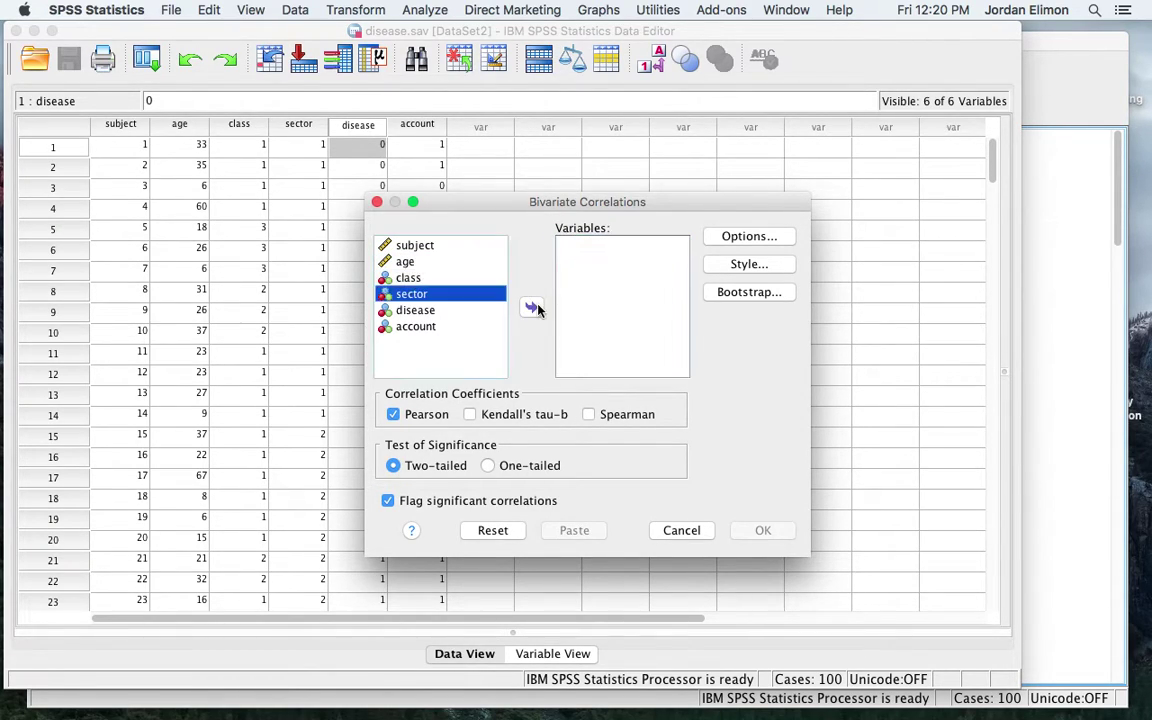
# - Add disease, sector, class and age to the Variables list in that order
pyautogui.click(432, 310)
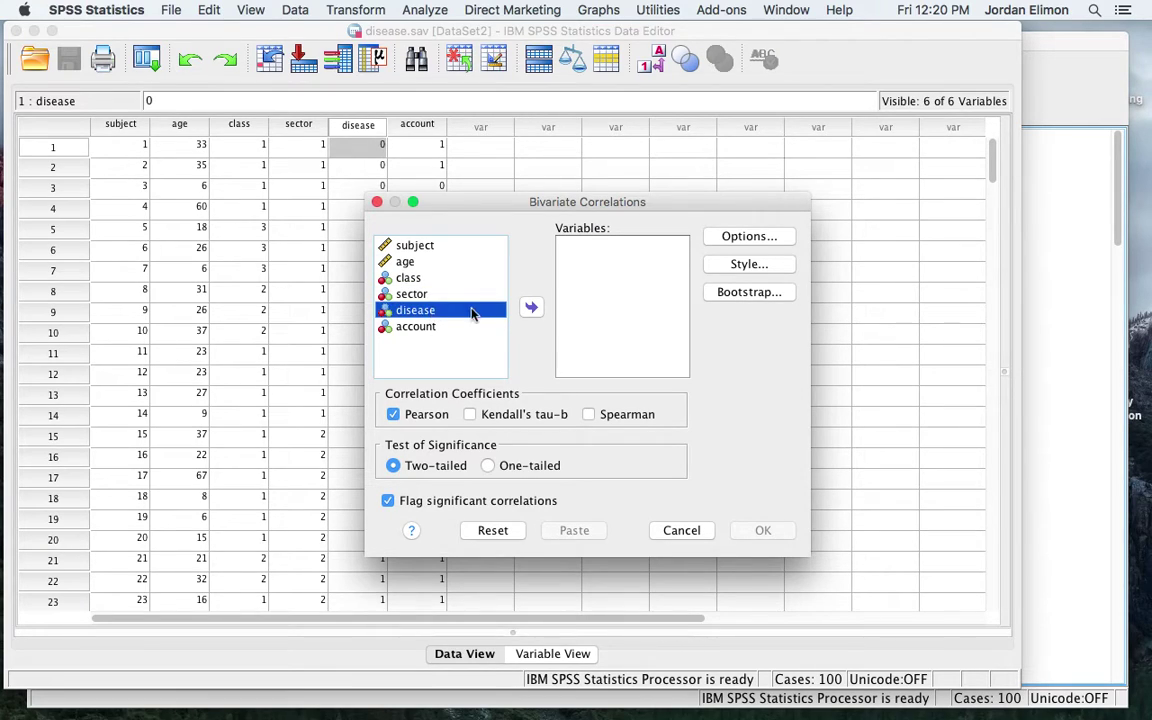
pyautogui.click(531, 307)
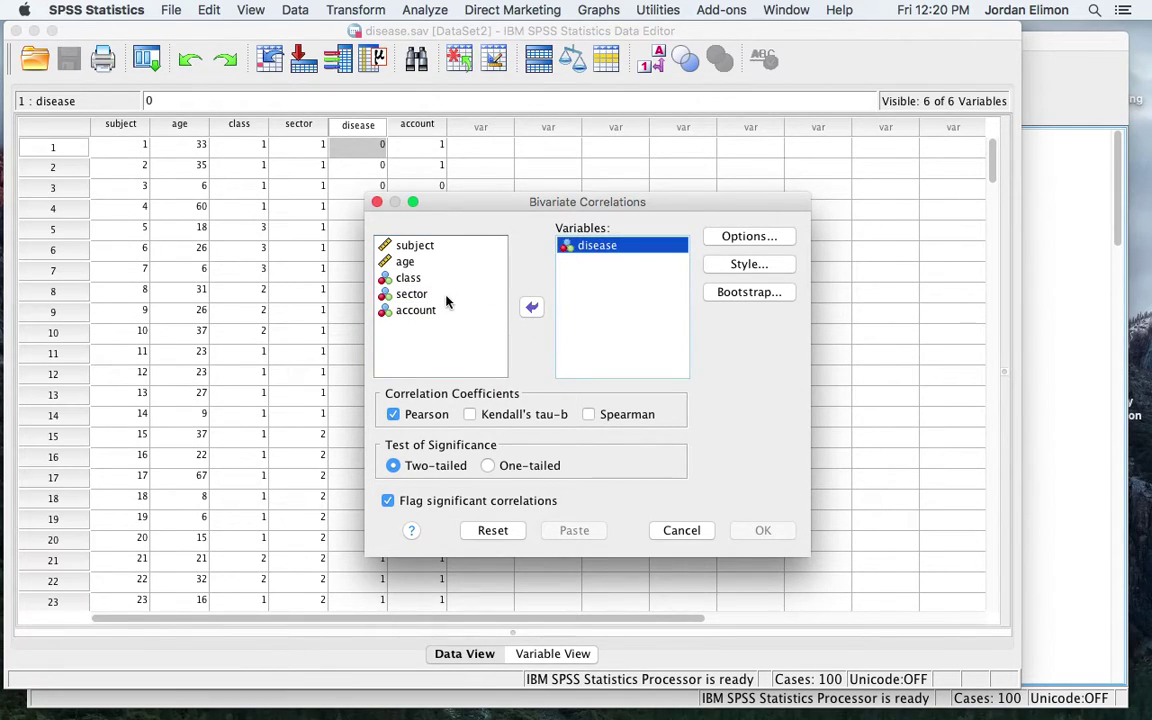
pyautogui.click(445, 294)
pyautogui.click(531, 307)
pyautogui.click(430, 277)
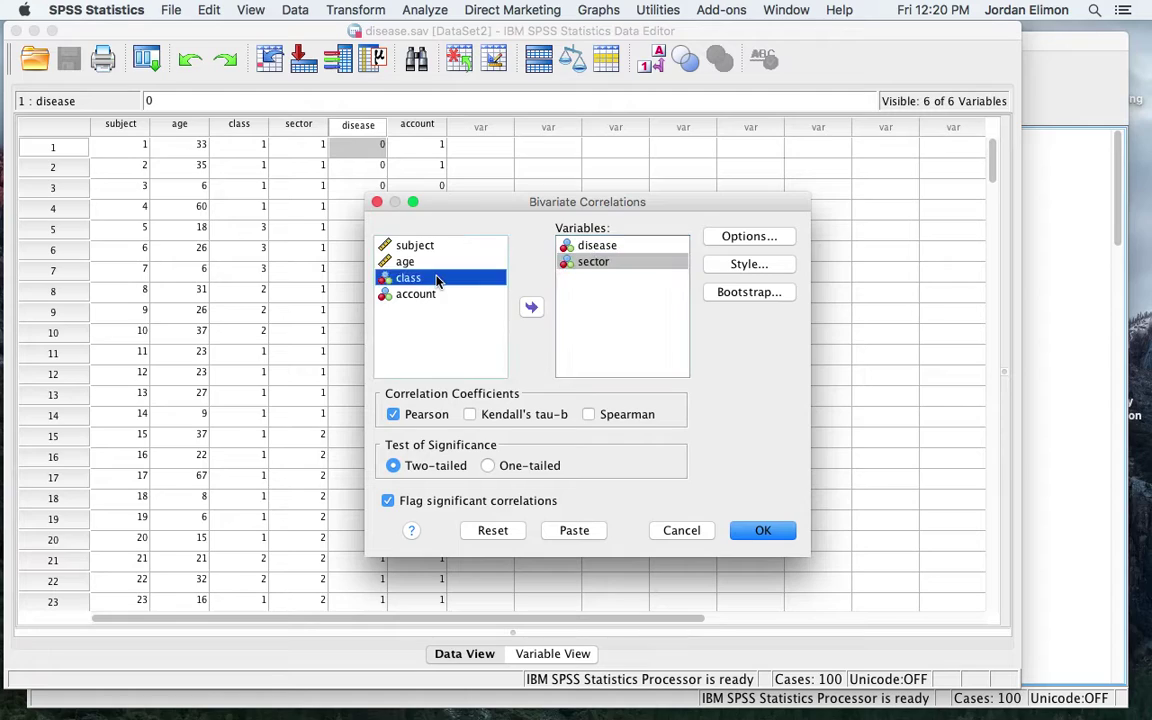
pyautogui.click(531, 307)
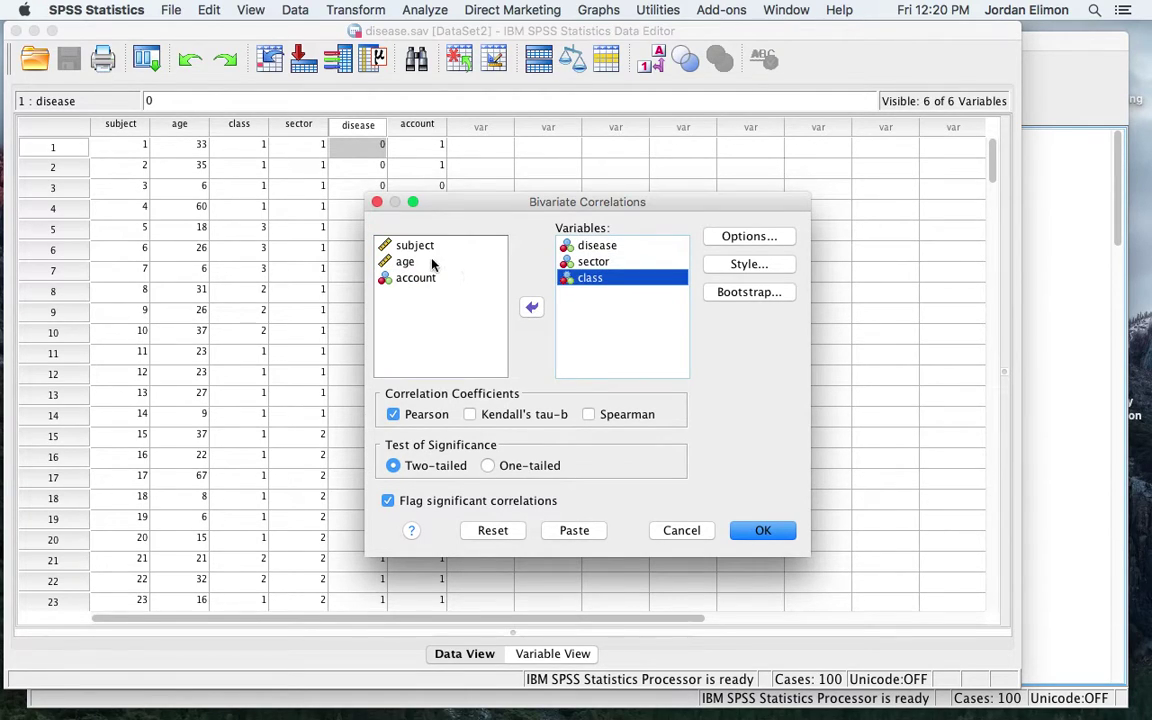
pyautogui.click(432, 263)
pyautogui.click(531, 307)
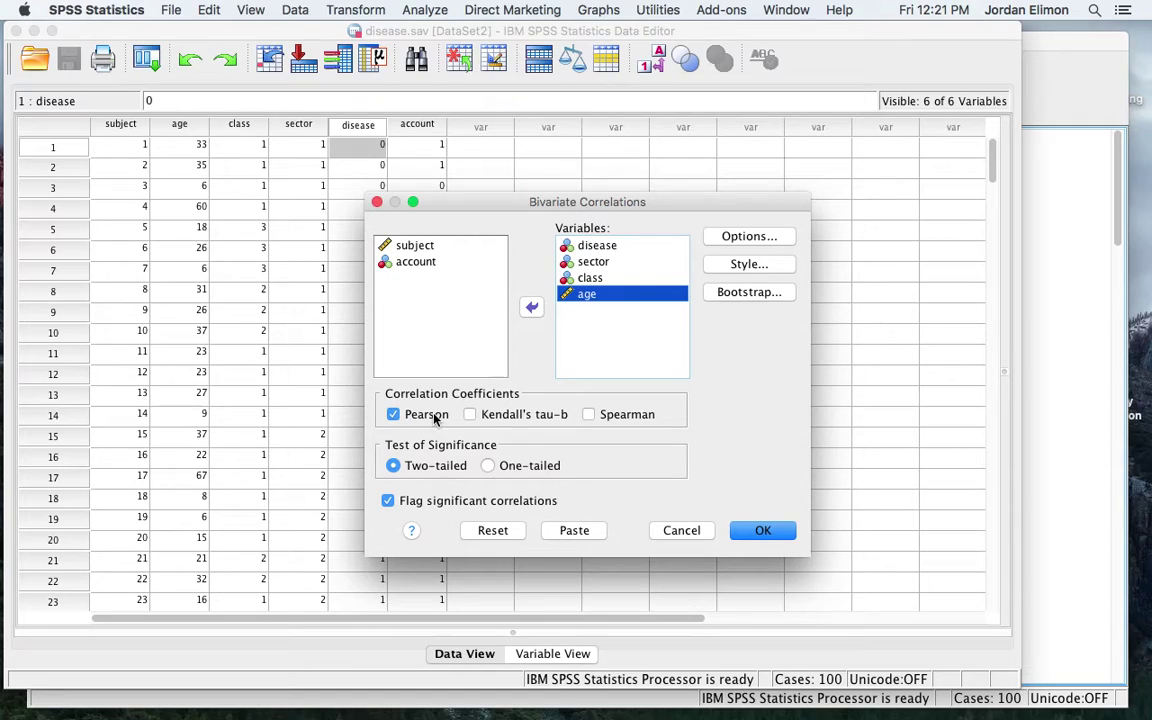
# - Run the two-tailed Pearson correlation with Spearman and means/standard deviations left off
pyautogui.click(588, 414)
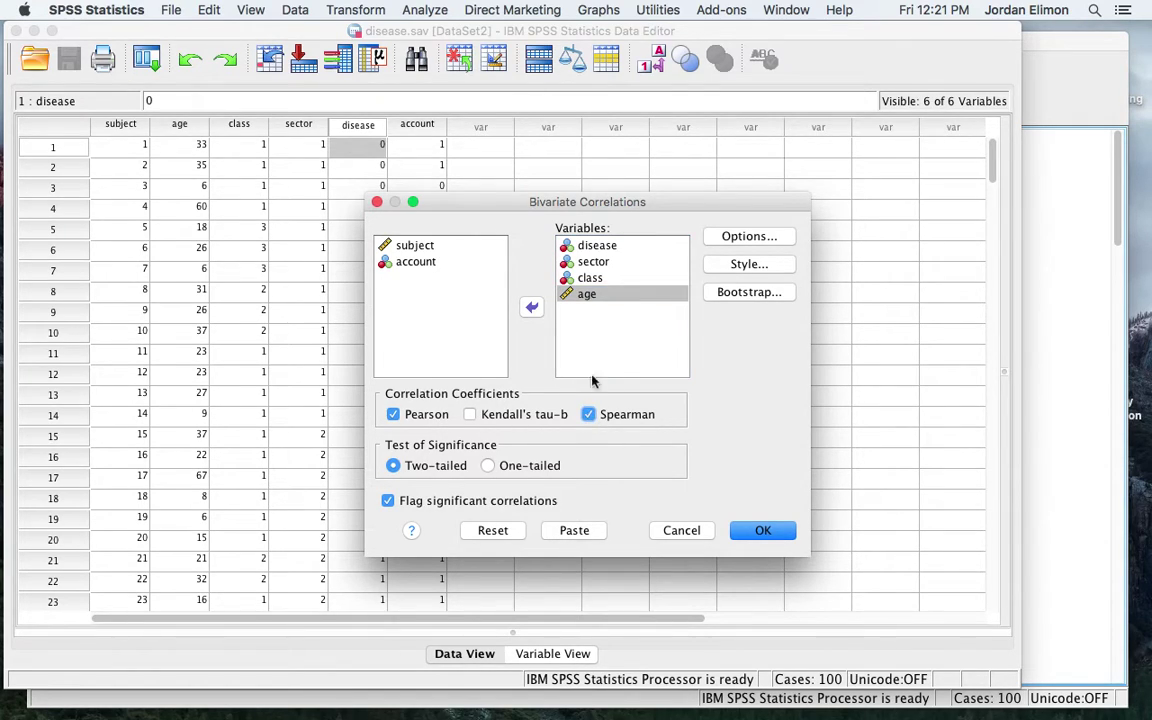
pyautogui.click(588, 414)
pyautogui.click(740, 236)
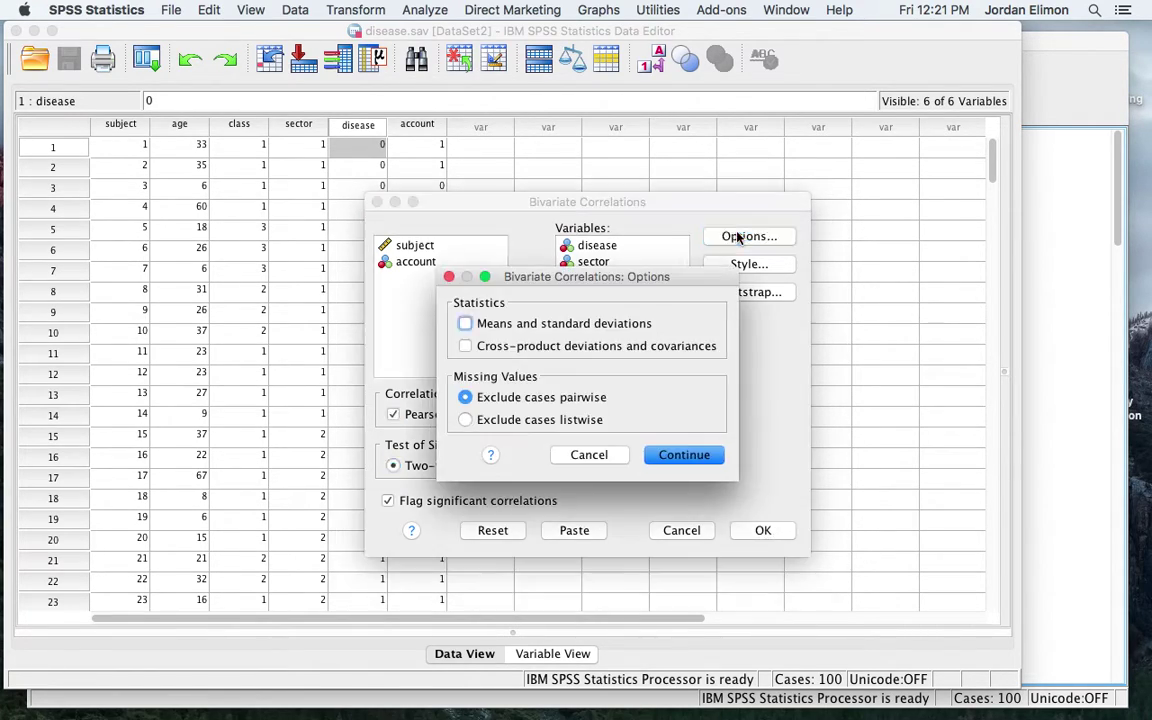
pyautogui.click(465, 324)
pyautogui.click(662, 456)
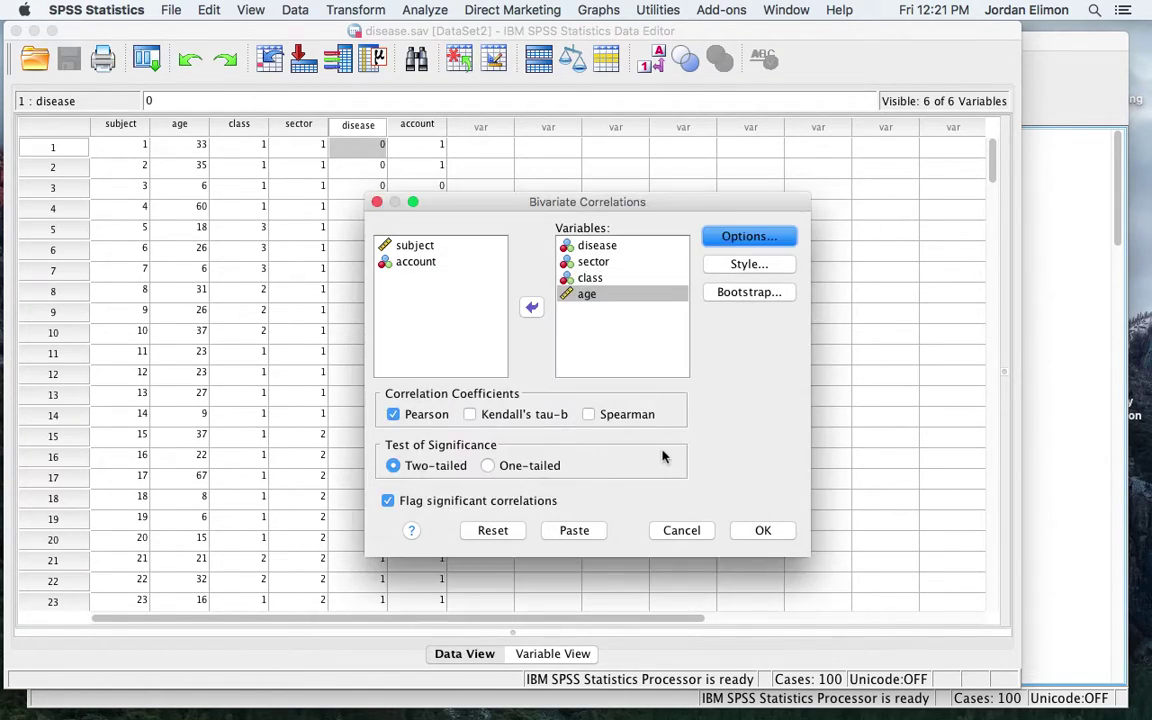
pyautogui.click(762, 530)
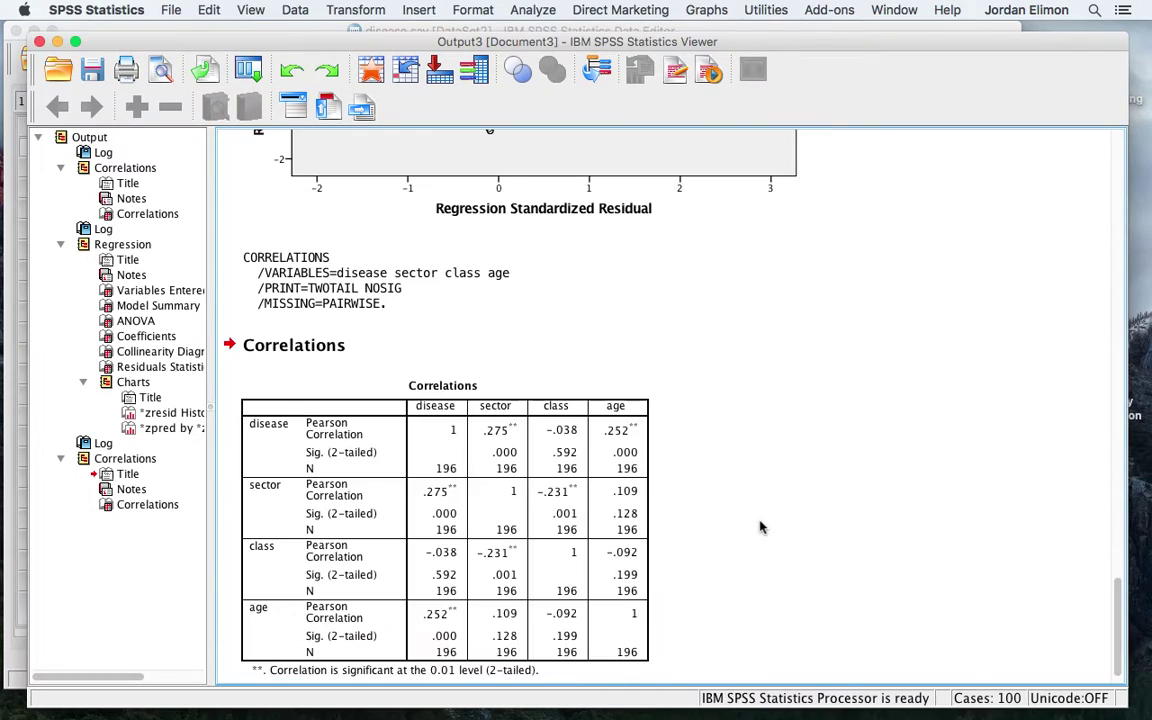
# - Select and then deselect the Correlations table in the Output Viewer
pyautogui.click(463, 395)
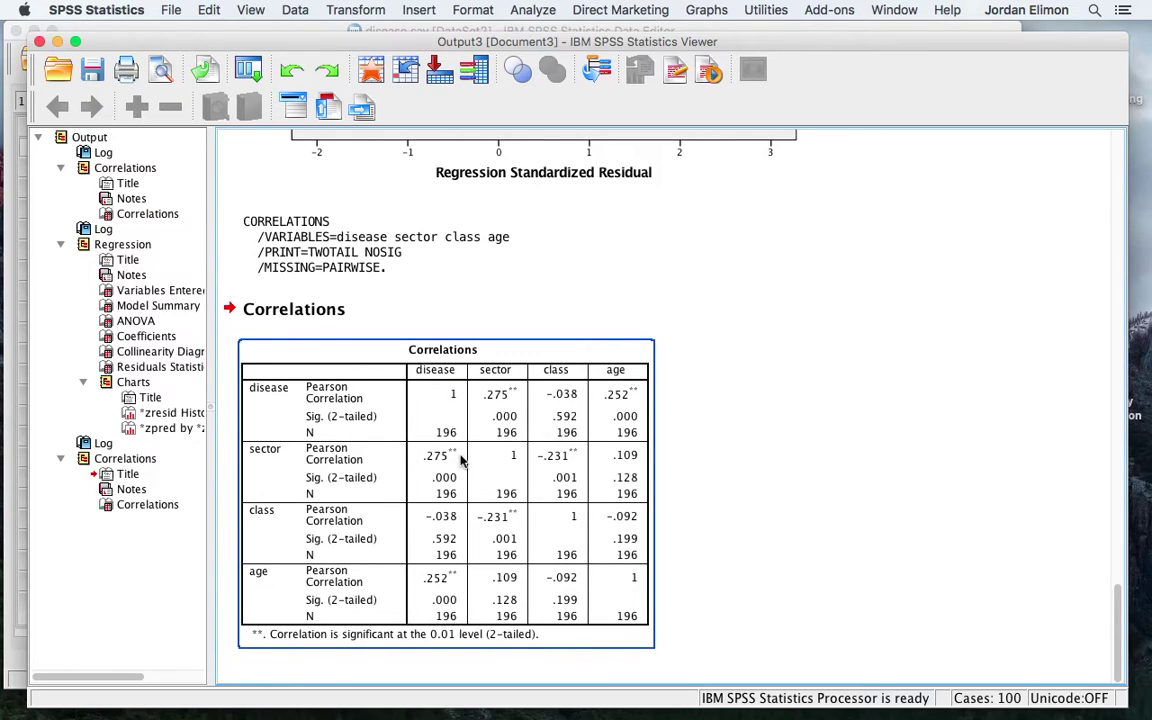
pyautogui.click(677, 393)
pyautogui.click(402, 434)
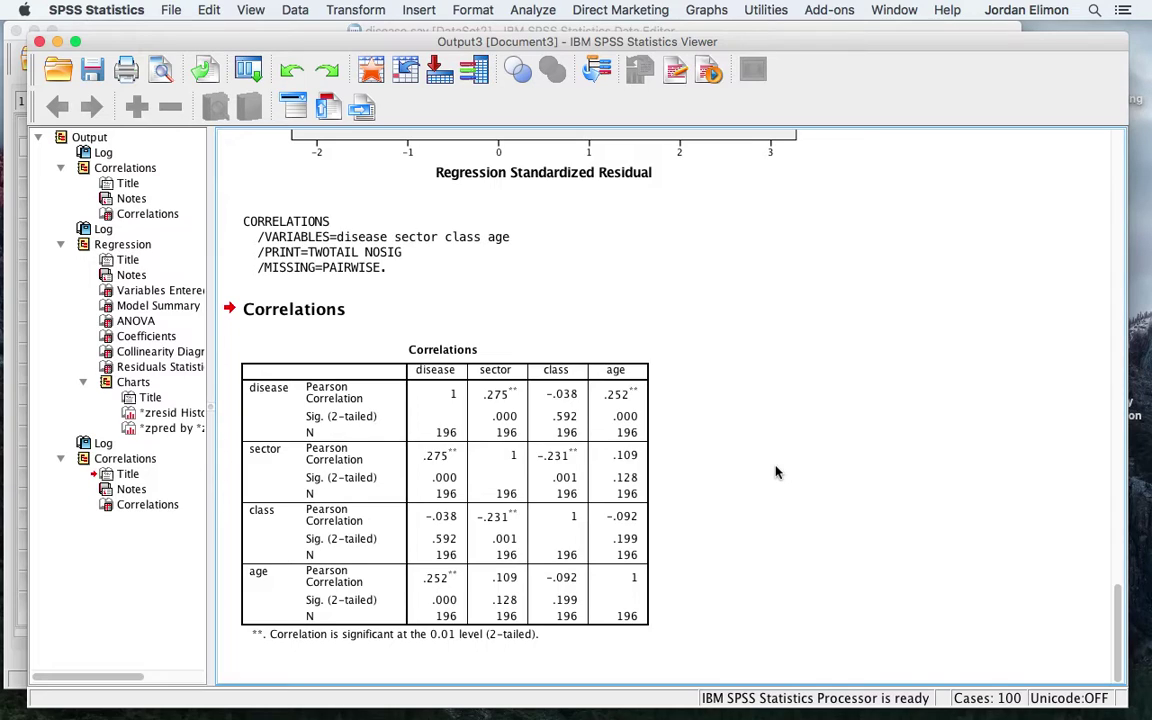
pyautogui.click(519, 494)
pyautogui.click(672, 205)
pyautogui.click(376, 345)
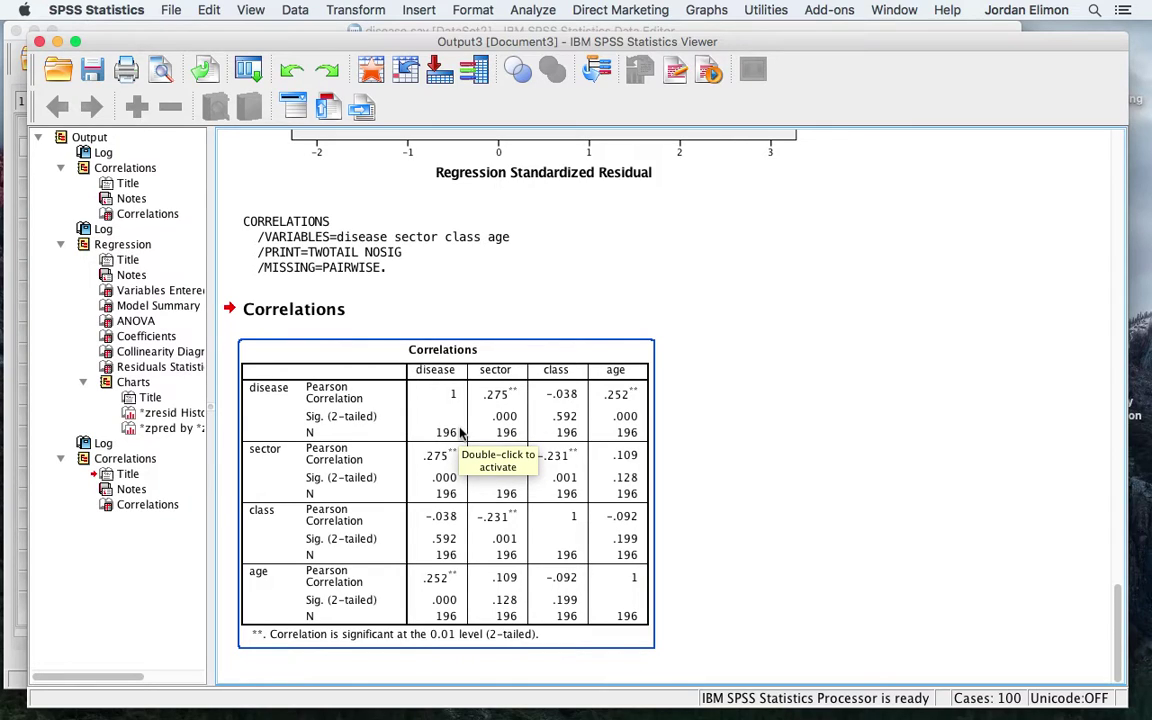
# - Return to the disease data and open Analyze > Regression > Linear
pyautogui.click(490, 309)
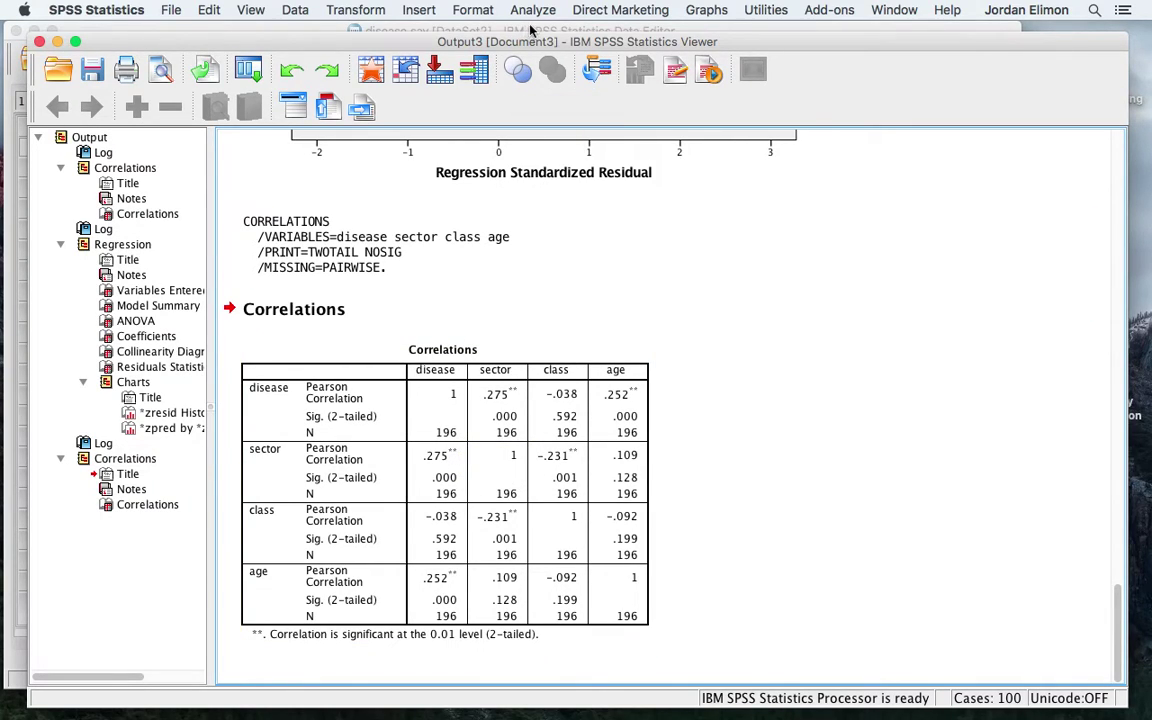
pyautogui.click(478, 29)
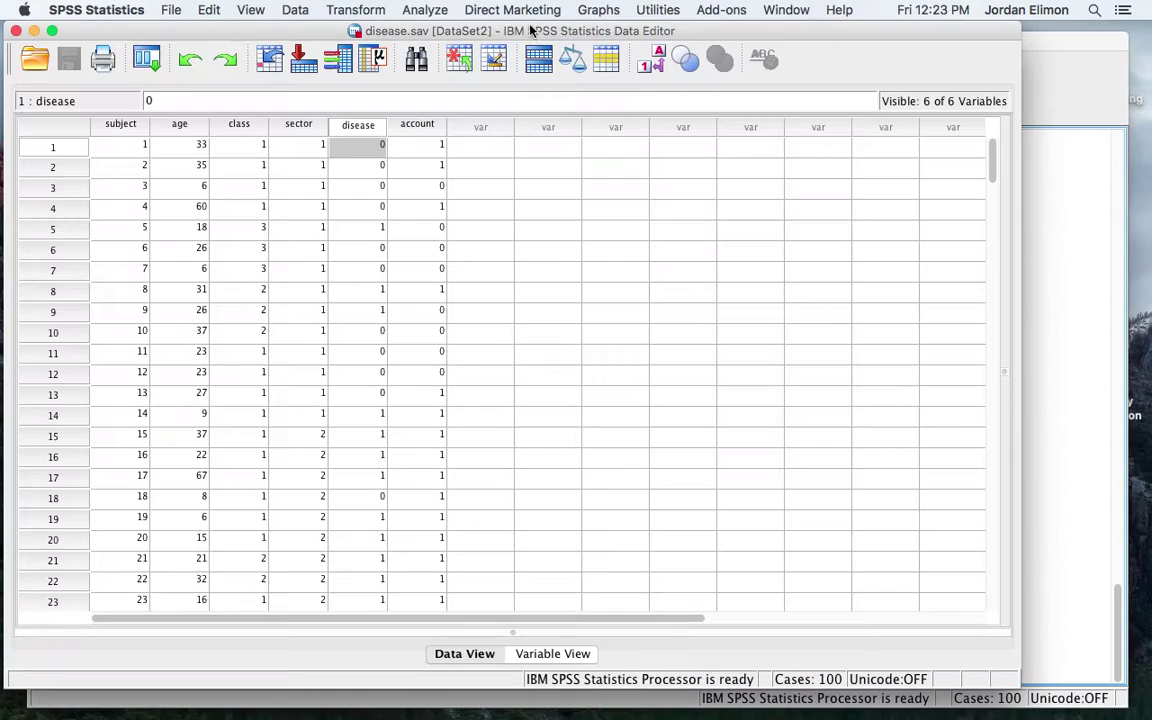
pyautogui.click(425, 10)
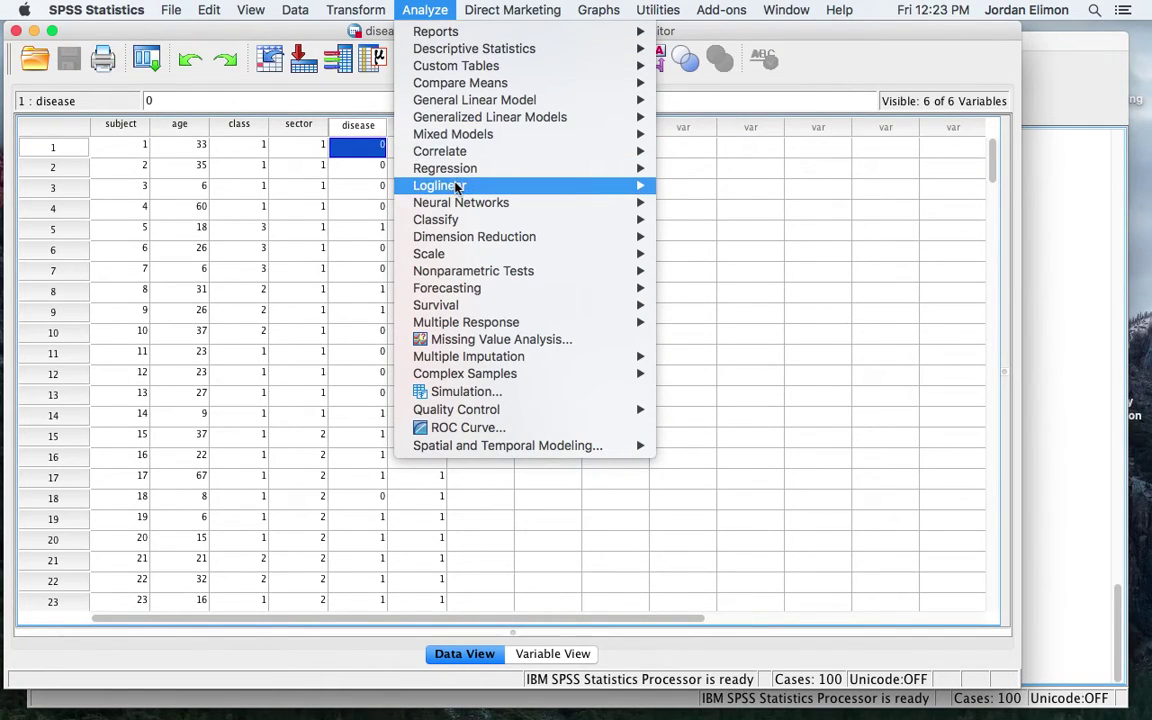
pyautogui.moveTo(455, 172)
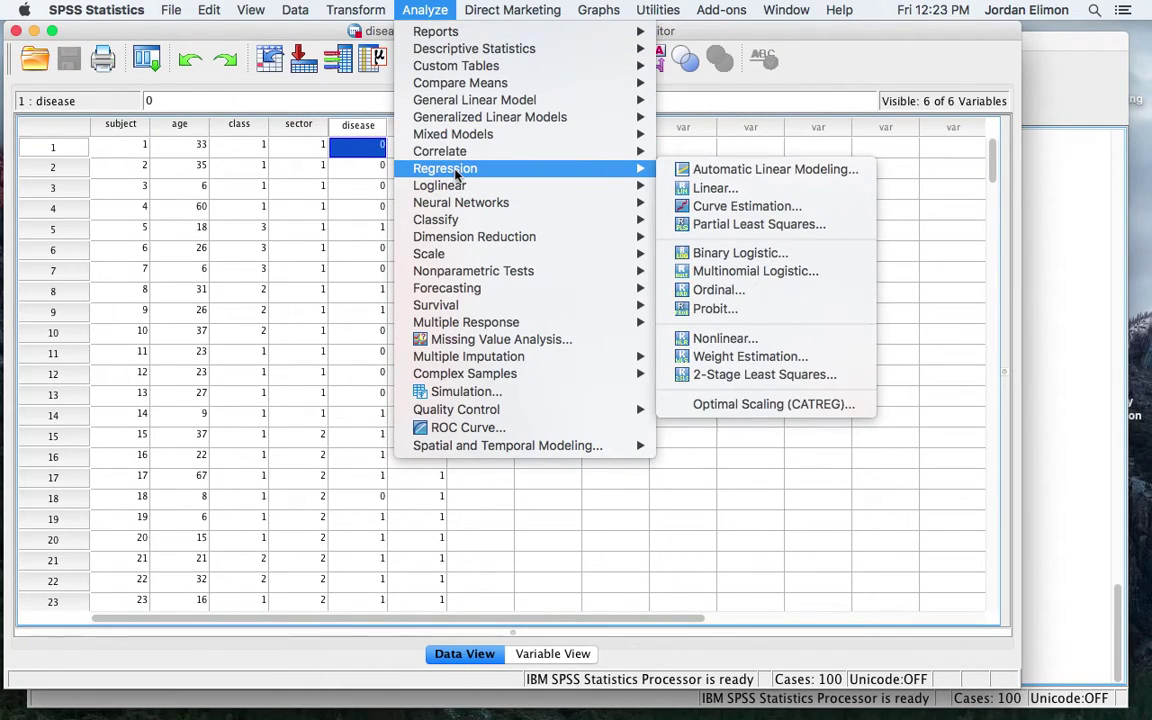
pyautogui.click(707, 189)
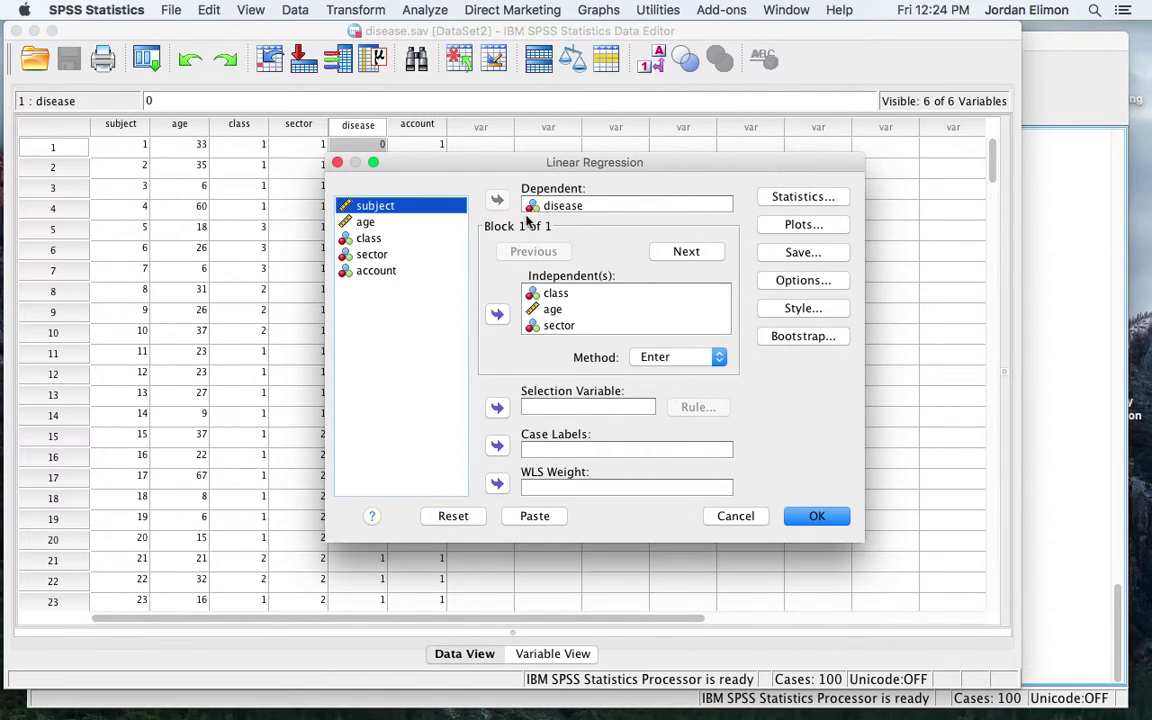
# - Clear the previous dependent and independent variables from Linear Regression
pyautogui.click(538, 205)
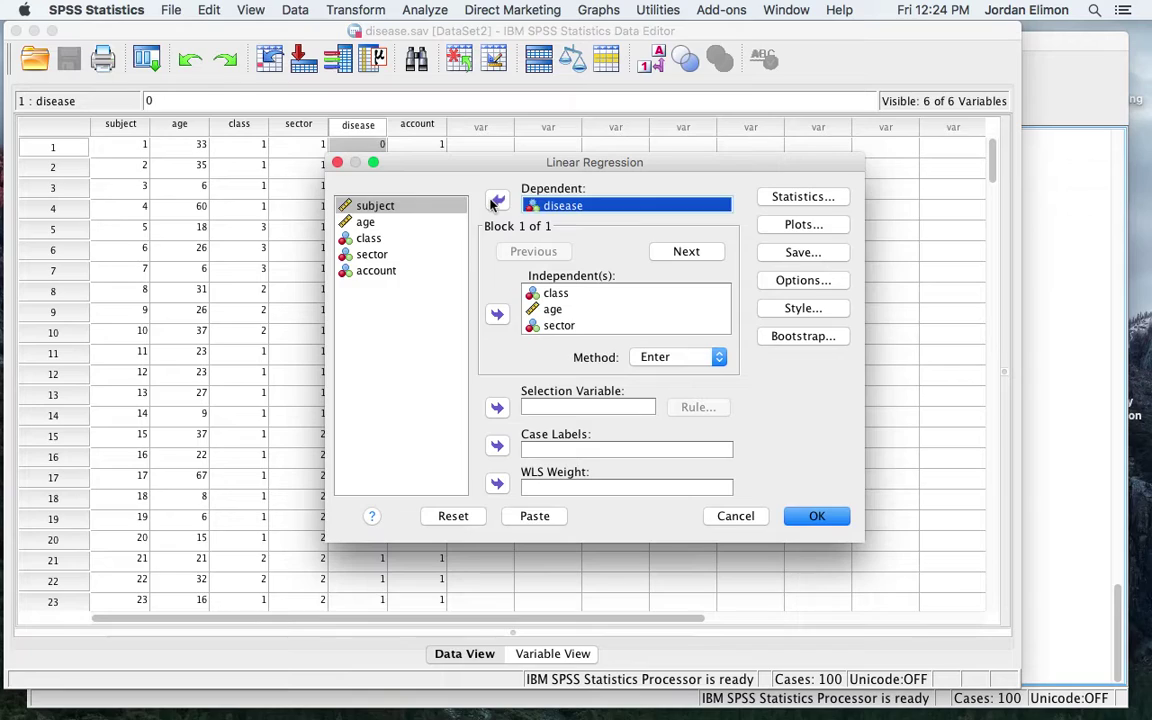
pyautogui.click(497, 202)
pyautogui.click(540, 292)
pyautogui.click(497, 313)
pyautogui.click(553, 309)
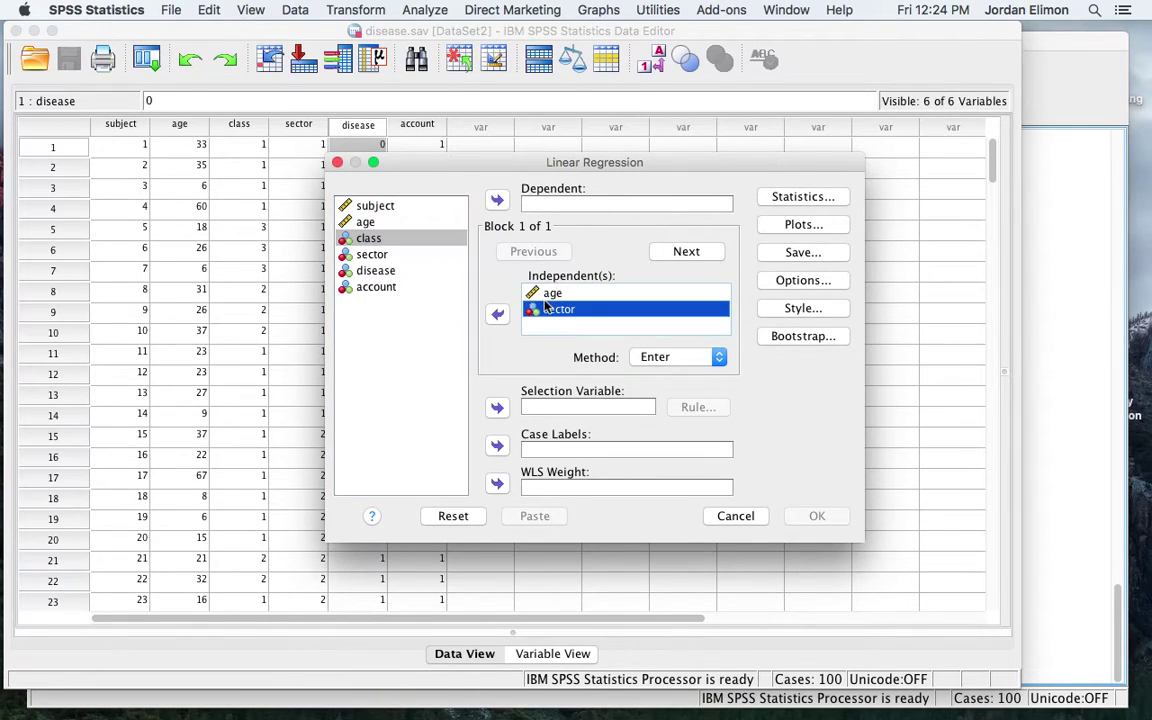
pyautogui.click(497, 313)
pyautogui.moveTo(550, 294); pyautogui.dragTo(455, 282)
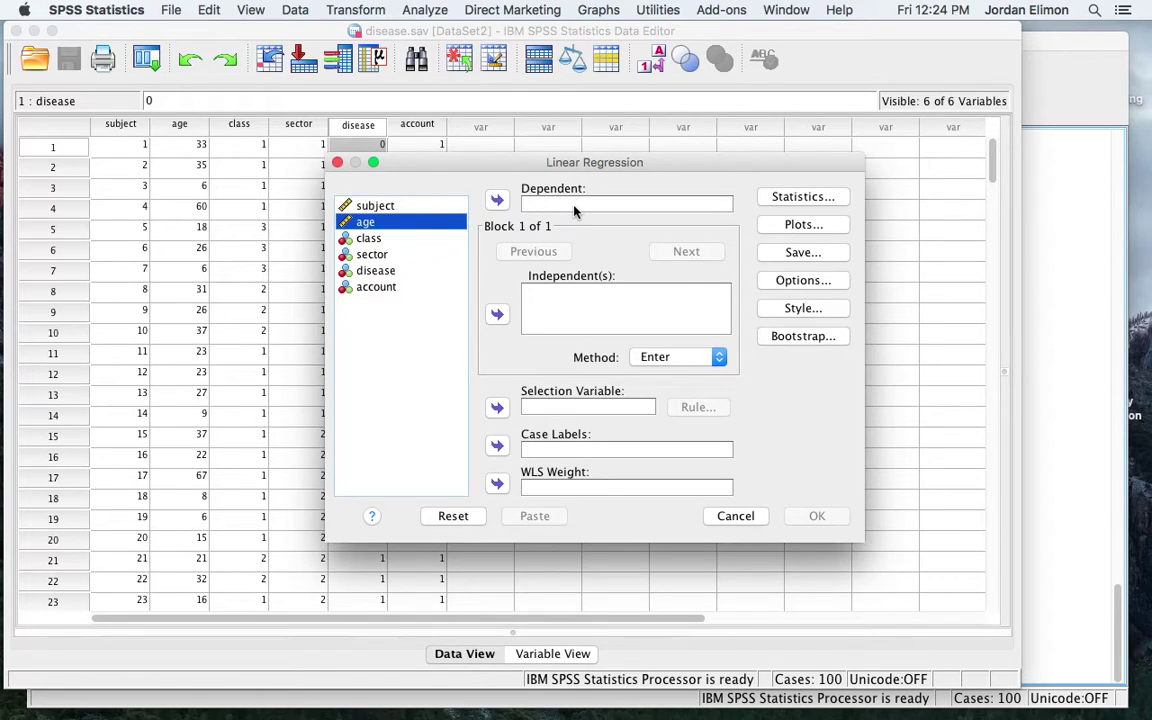
pyautogui.click(574, 205)
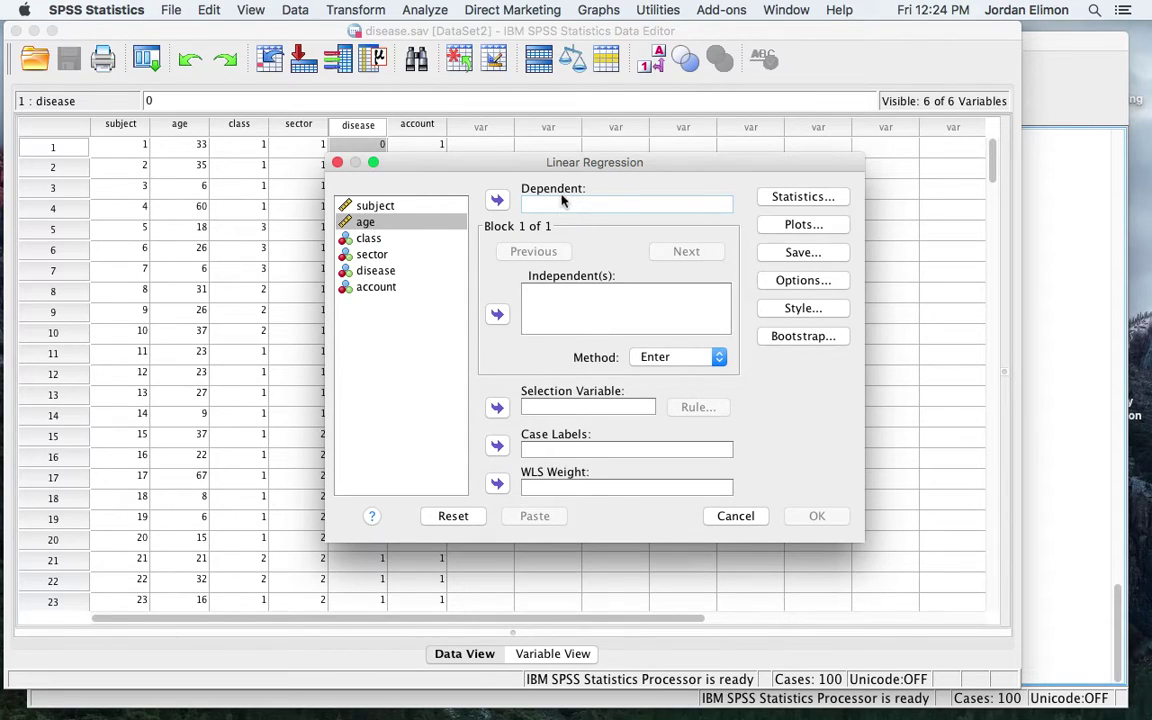
# - Set disease as dependent and class, sector, age as independents, keeping the Enter method
pyautogui.click(372, 270)
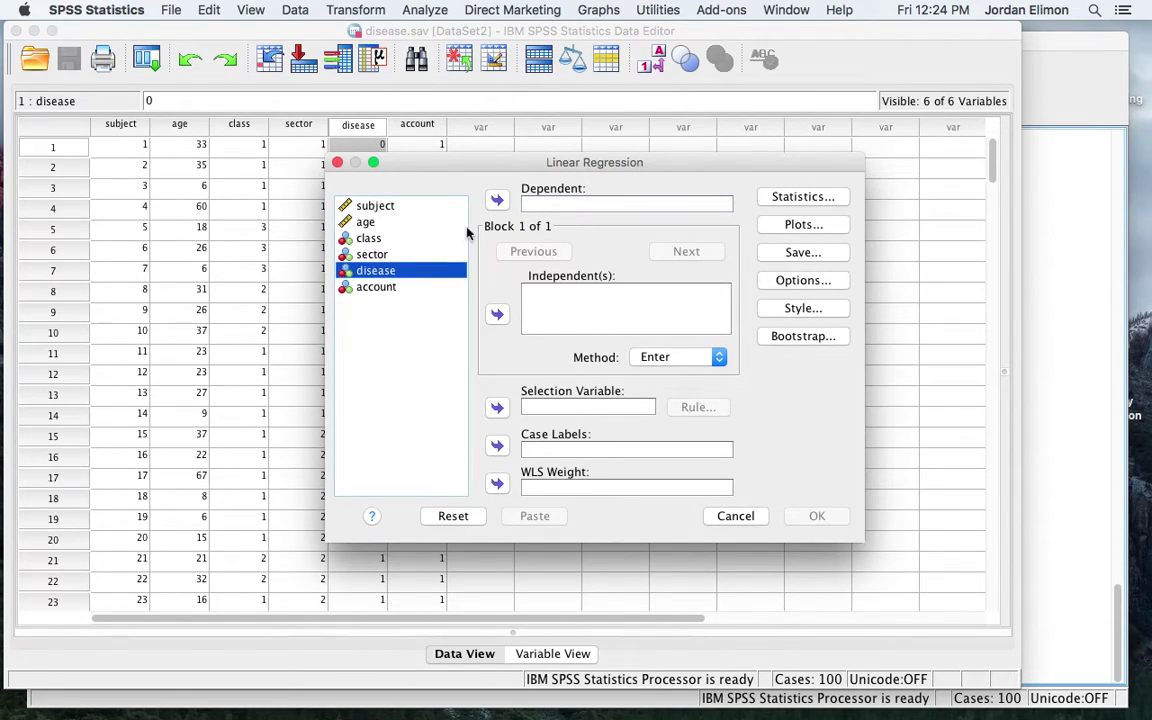
pyautogui.click(497, 202)
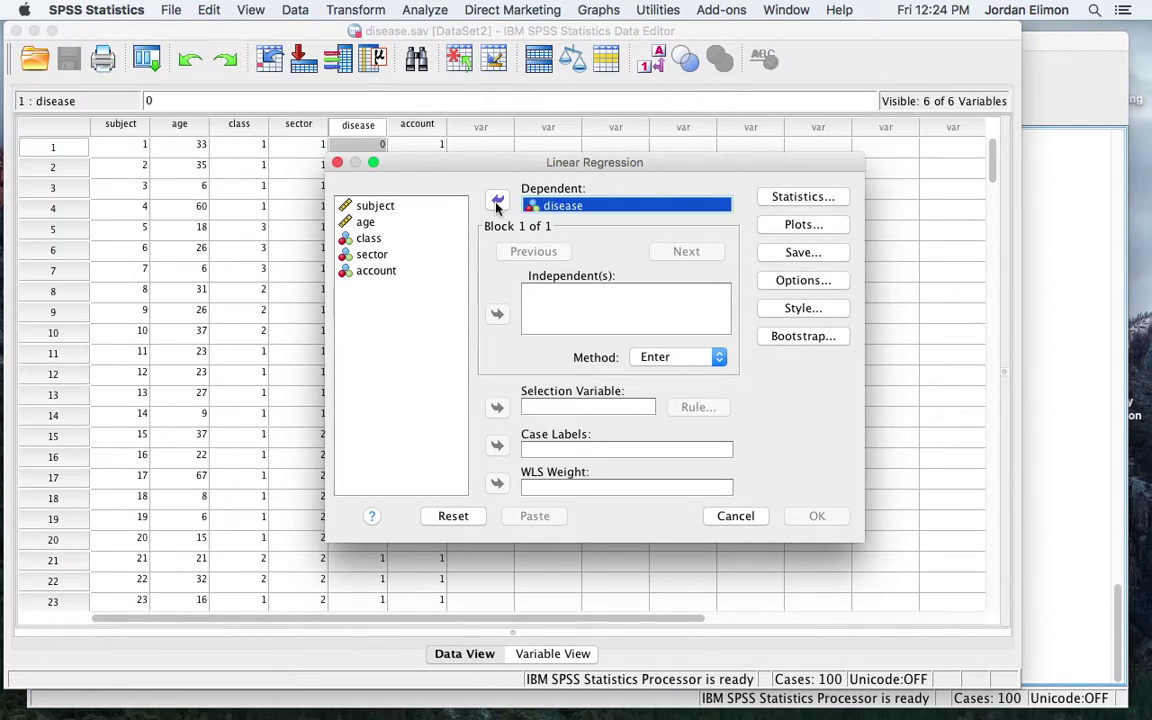
pyautogui.click(390, 239)
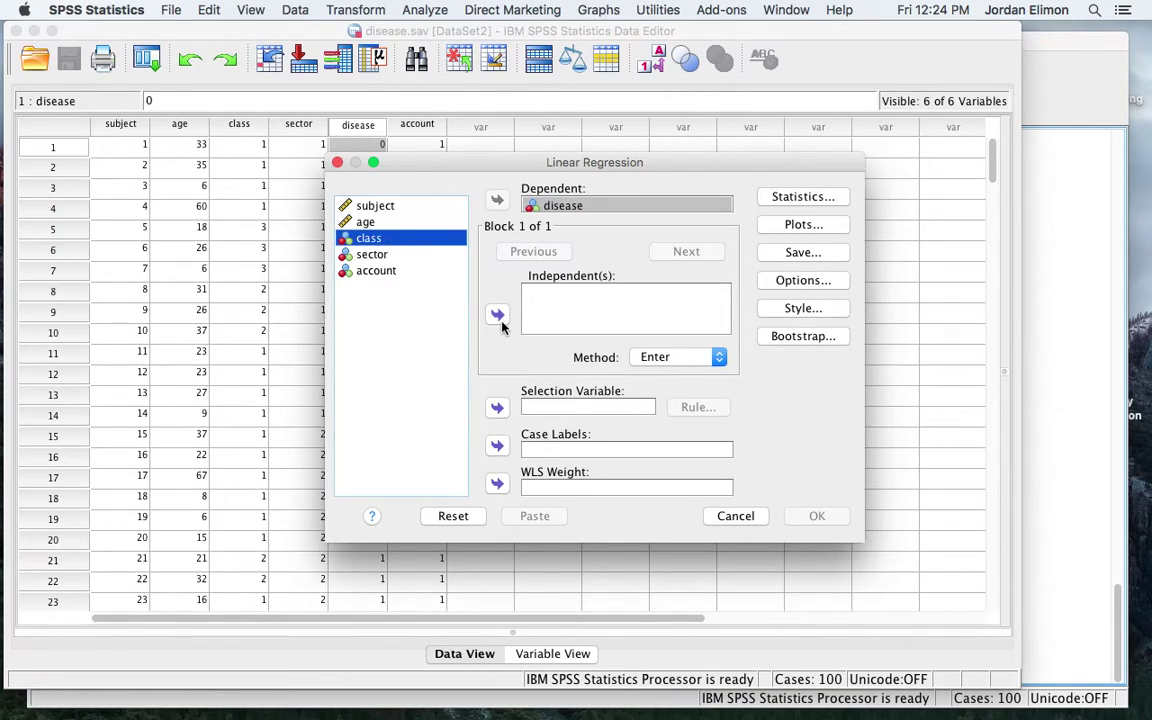
pyautogui.click(497, 314)
pyautogui.click(395, 253)
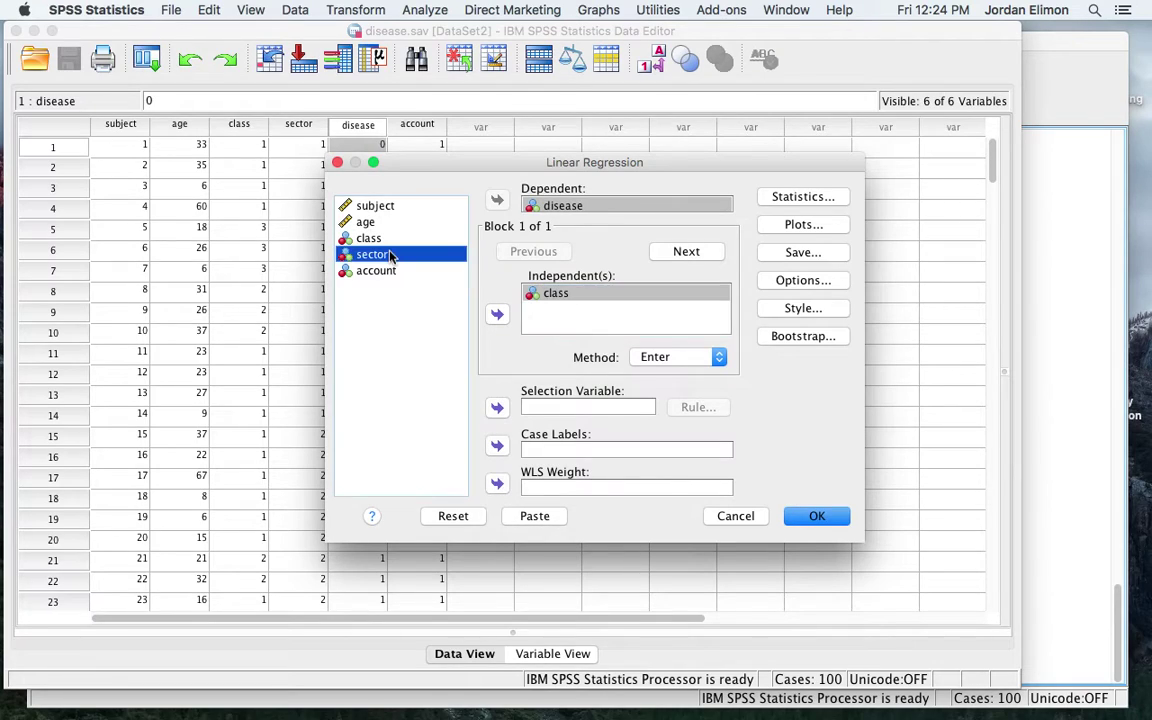
pyautogui.click(497, 314)
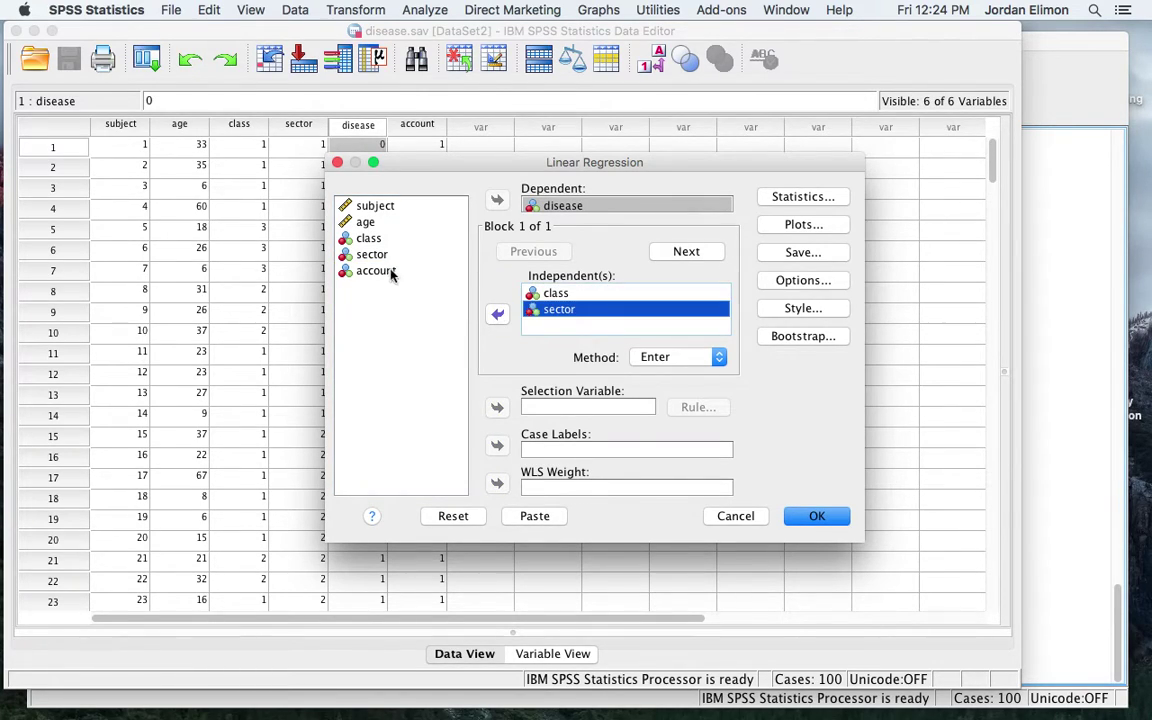
pyautogui.click(360, 222)
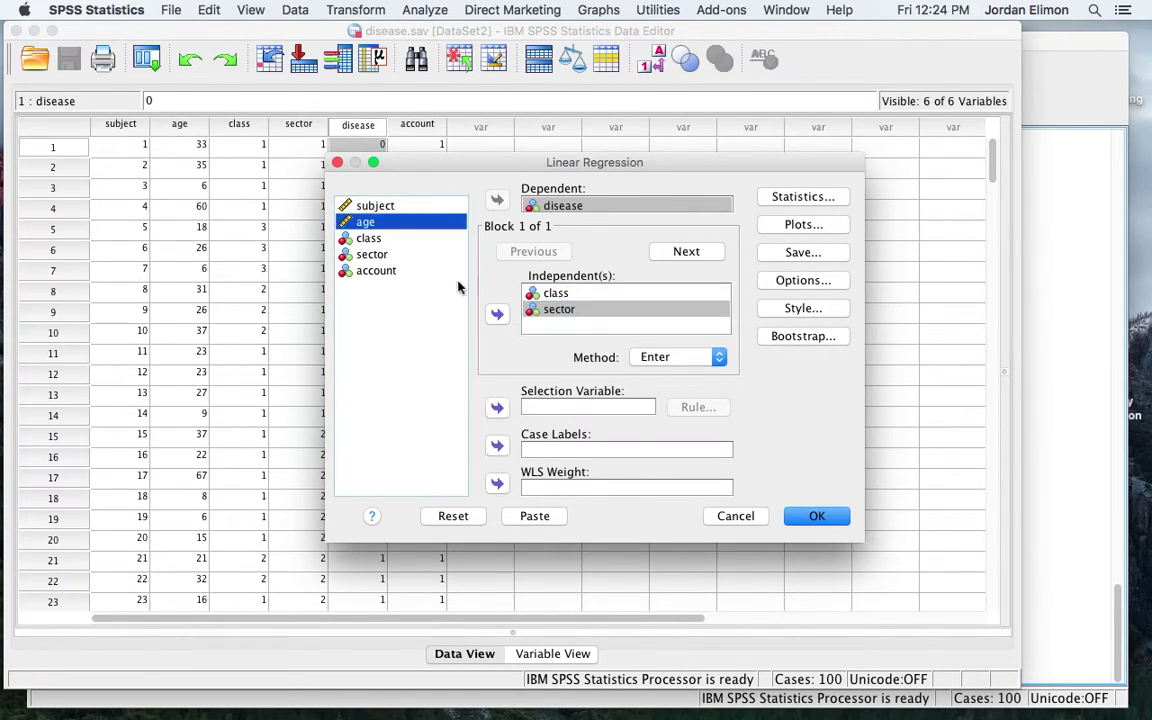
pyautogui.click(507, 317)
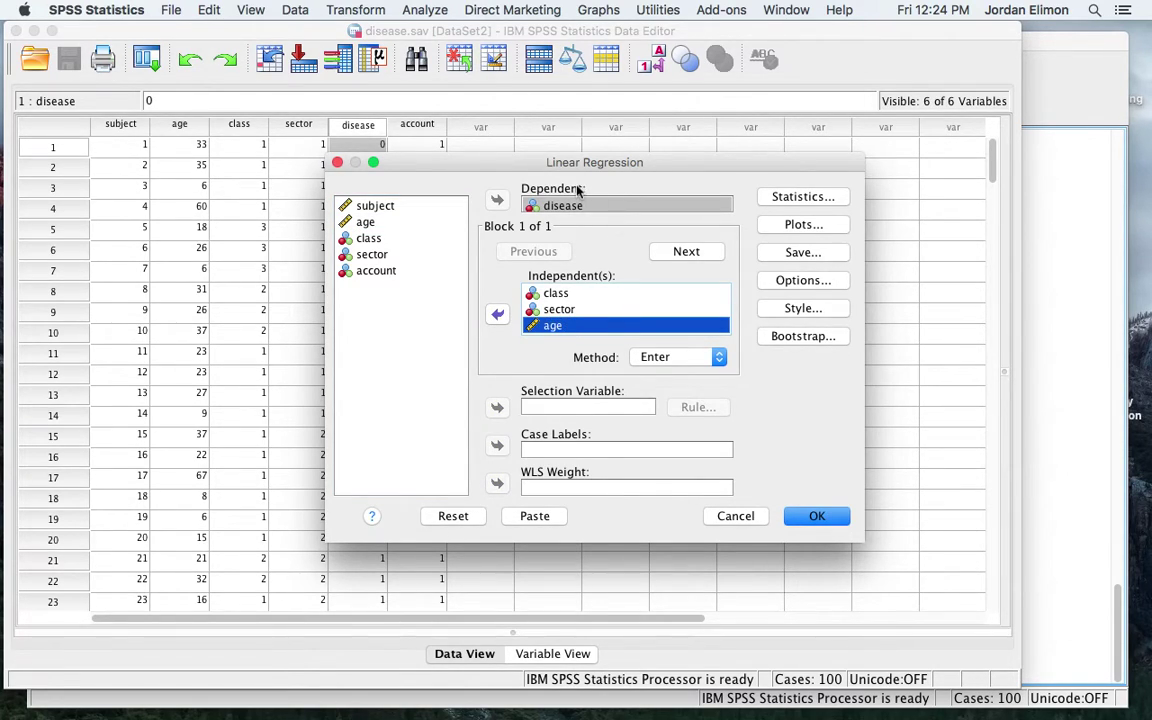
pyautogui.click(712, 358)
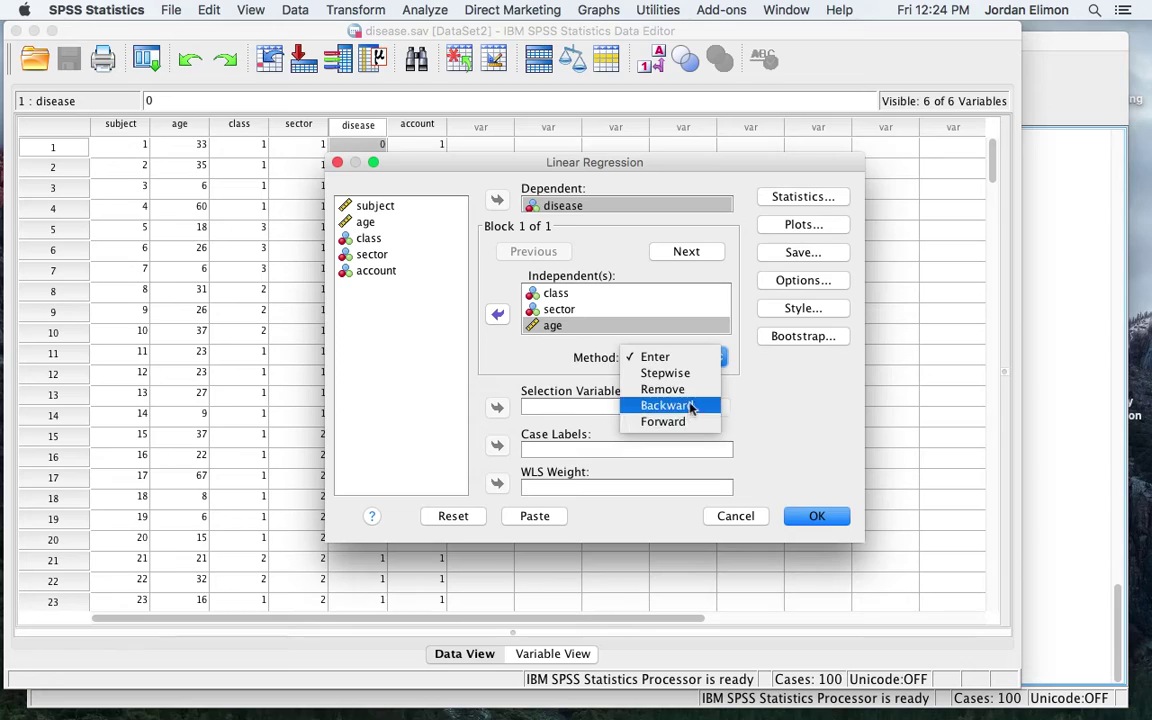
pyautogui.click(680, 358)
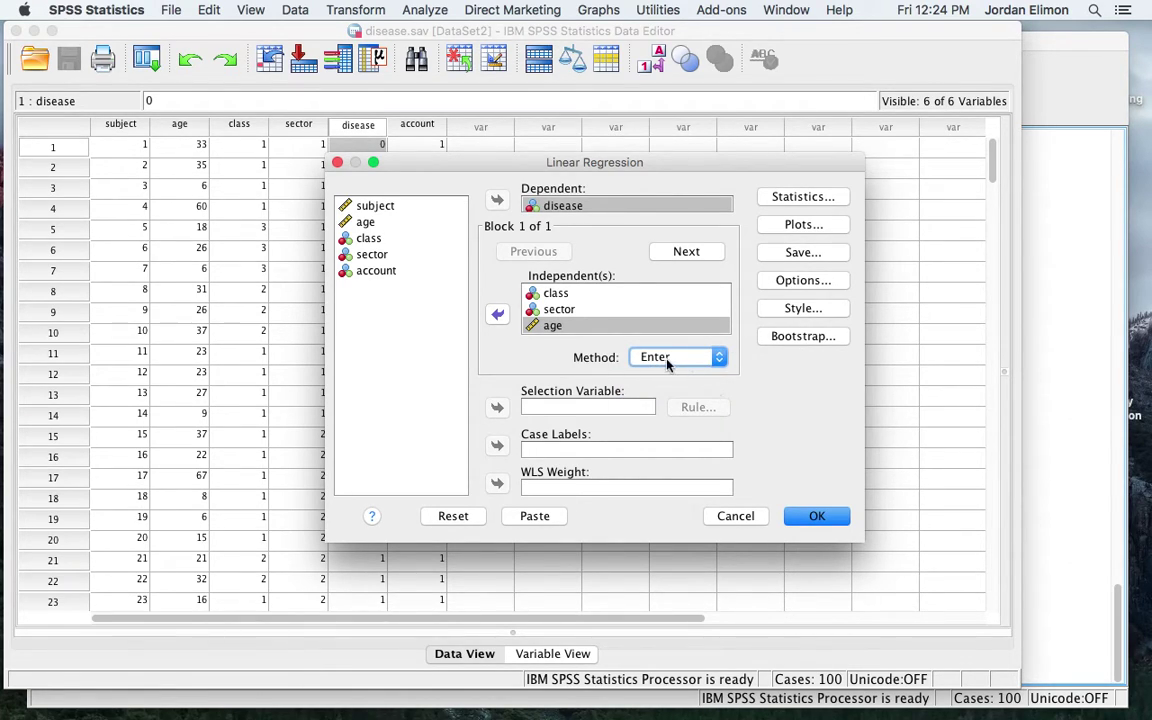
pyautogui.click(818, 202)
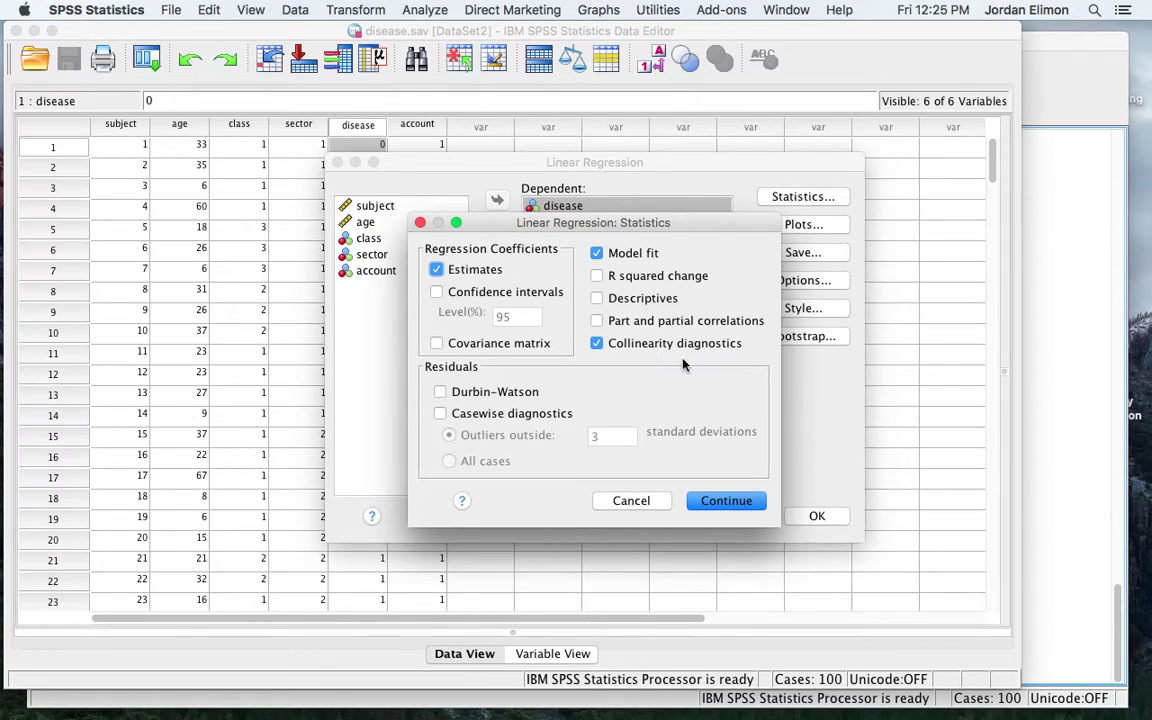
# - Confirm collinearity diagnostics, histogram and ZPRED/ZRESID plots, leave Save unchanged, and run the regression
pyautogui.click(727, 505)
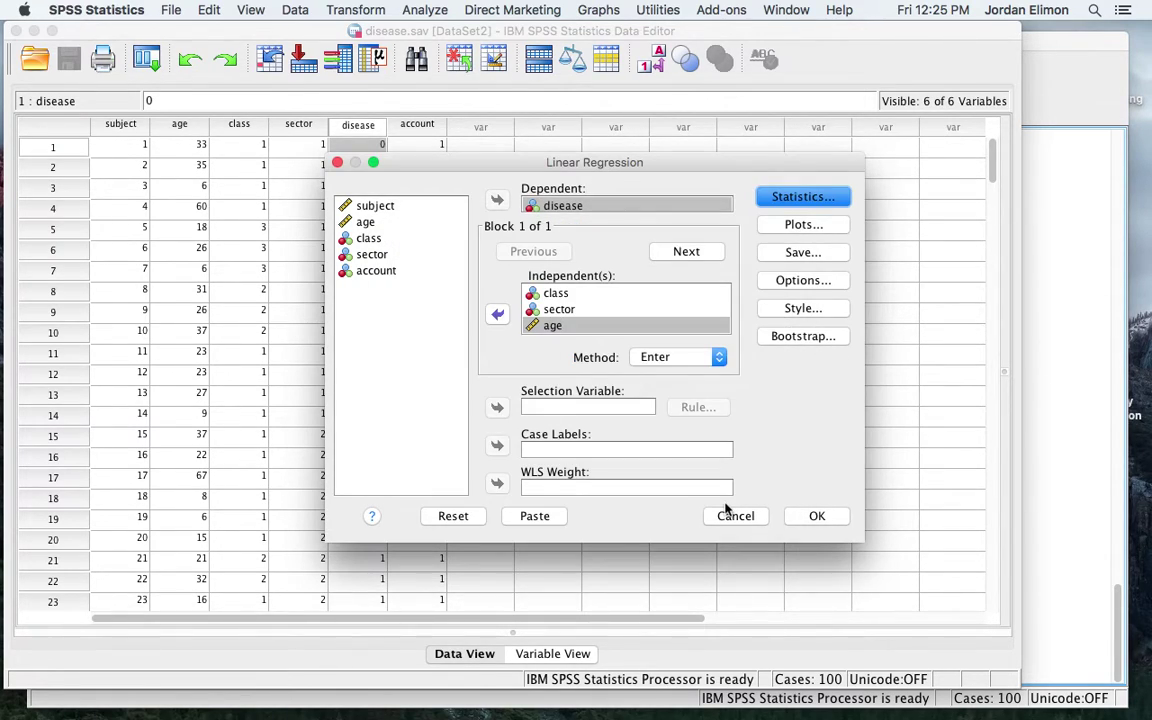
pyautogui.click(810, 228)
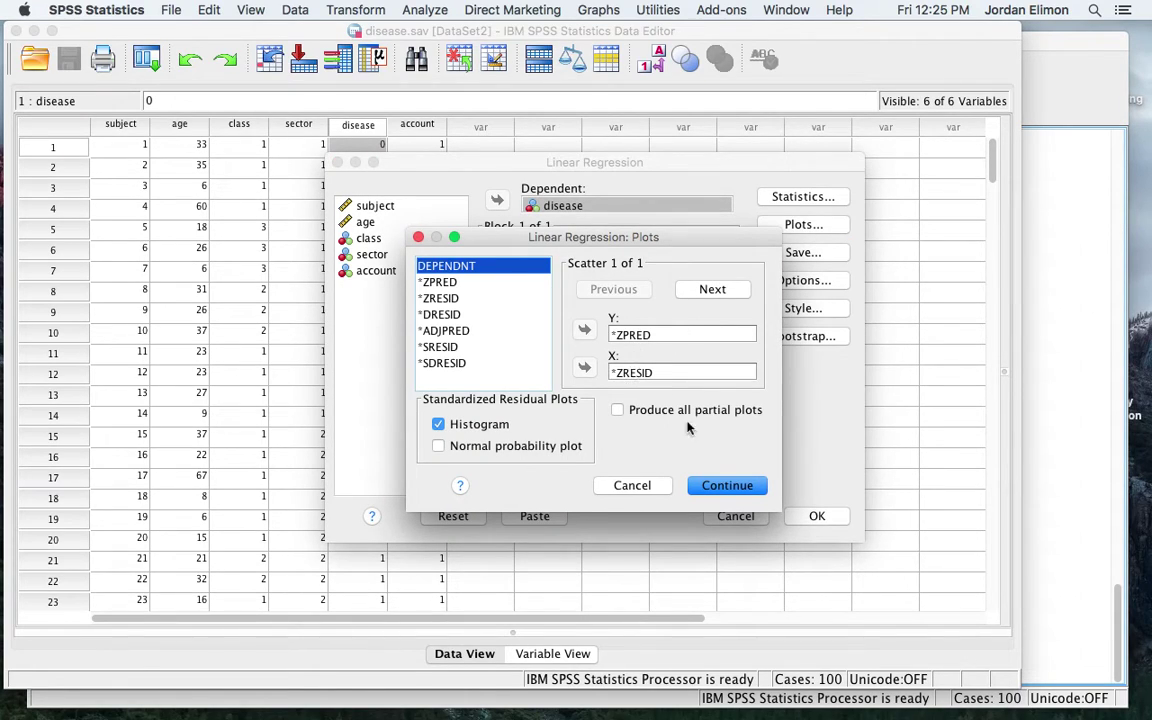
pyautogui.click(748, 487)
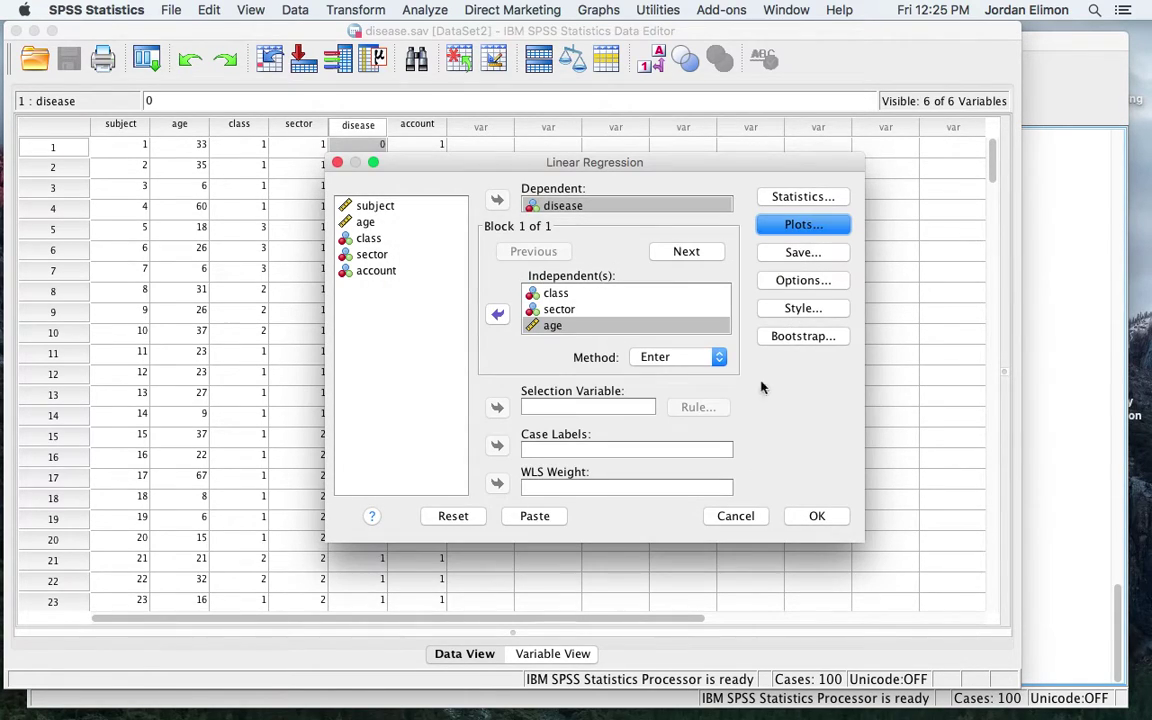
pyautogui.click(812, 257)
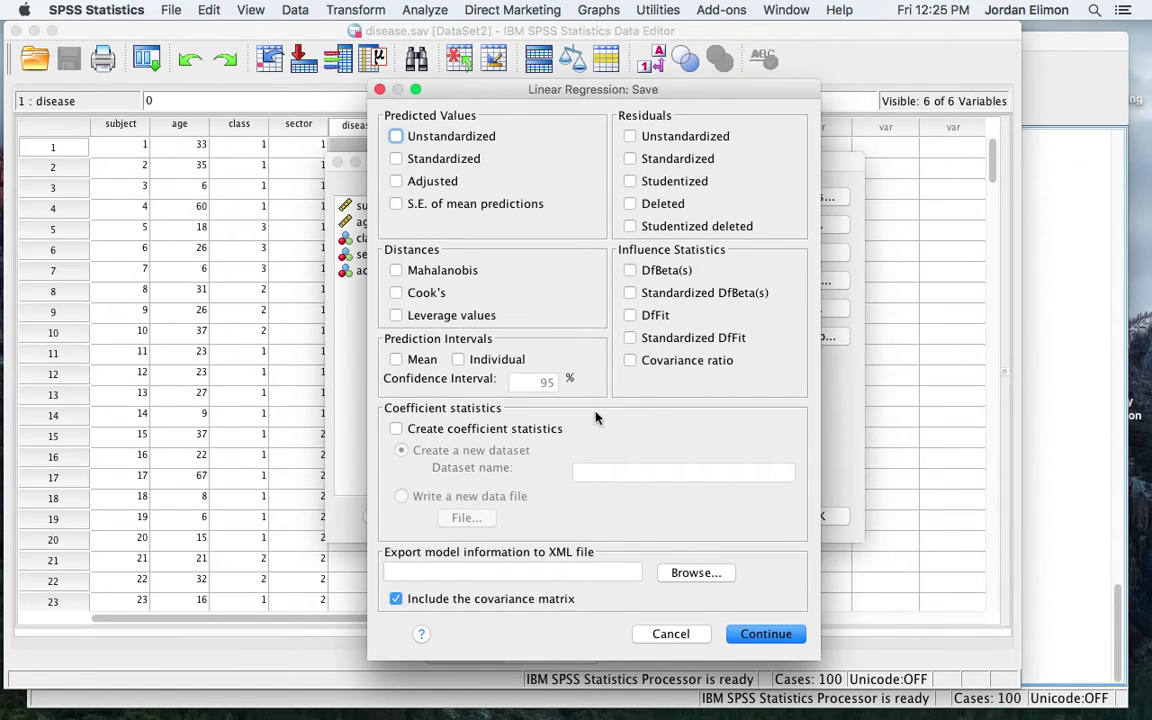
pyautogui.click(766, 633)
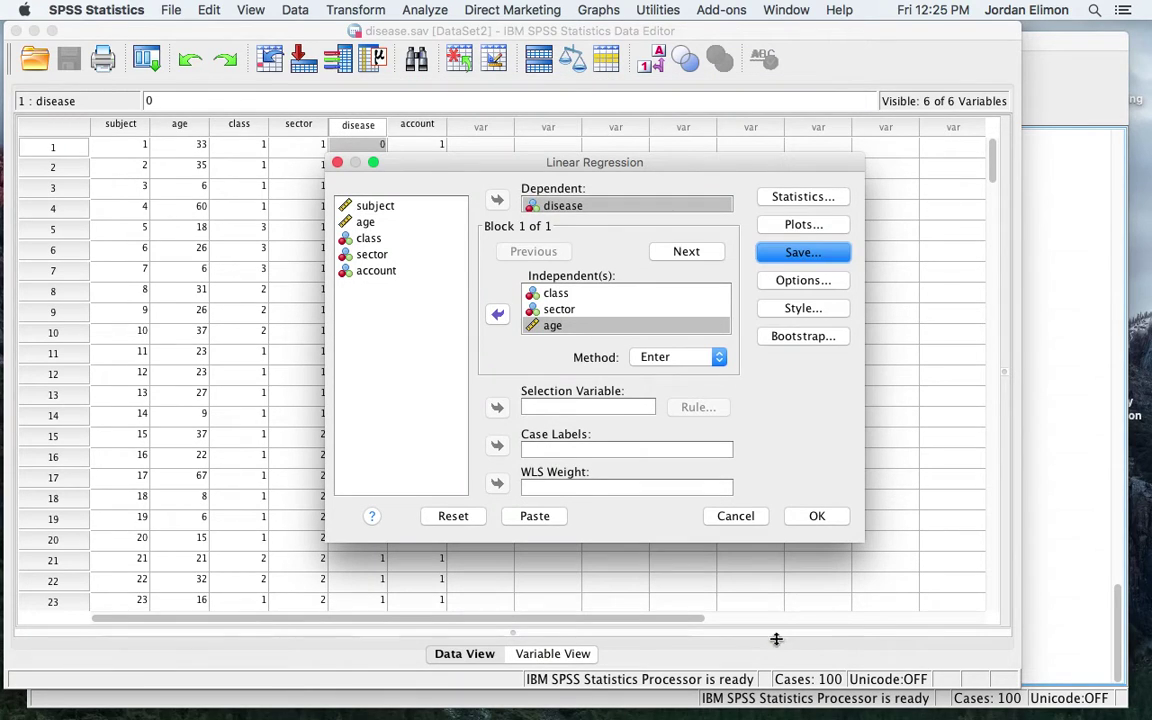
pyautogui.click(815, 515)
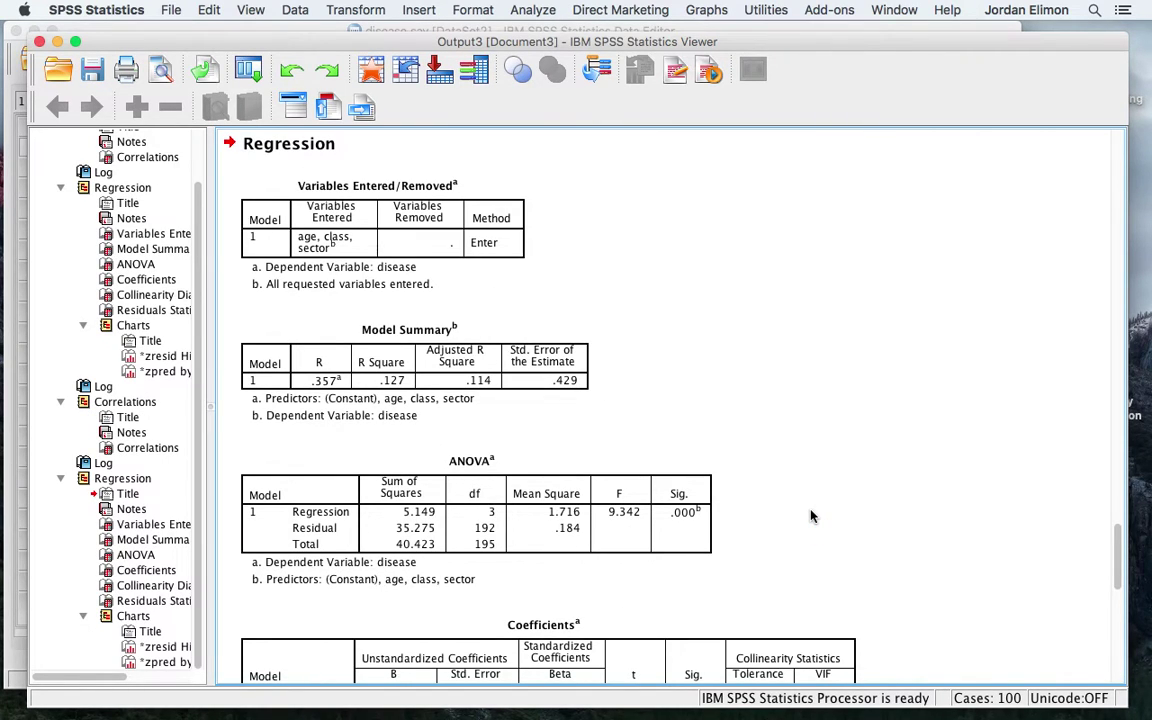
# - Scroll to the regression output and select the Coefficients table with the standardized betas
pyautogui.scroll(-5, 751, 424)
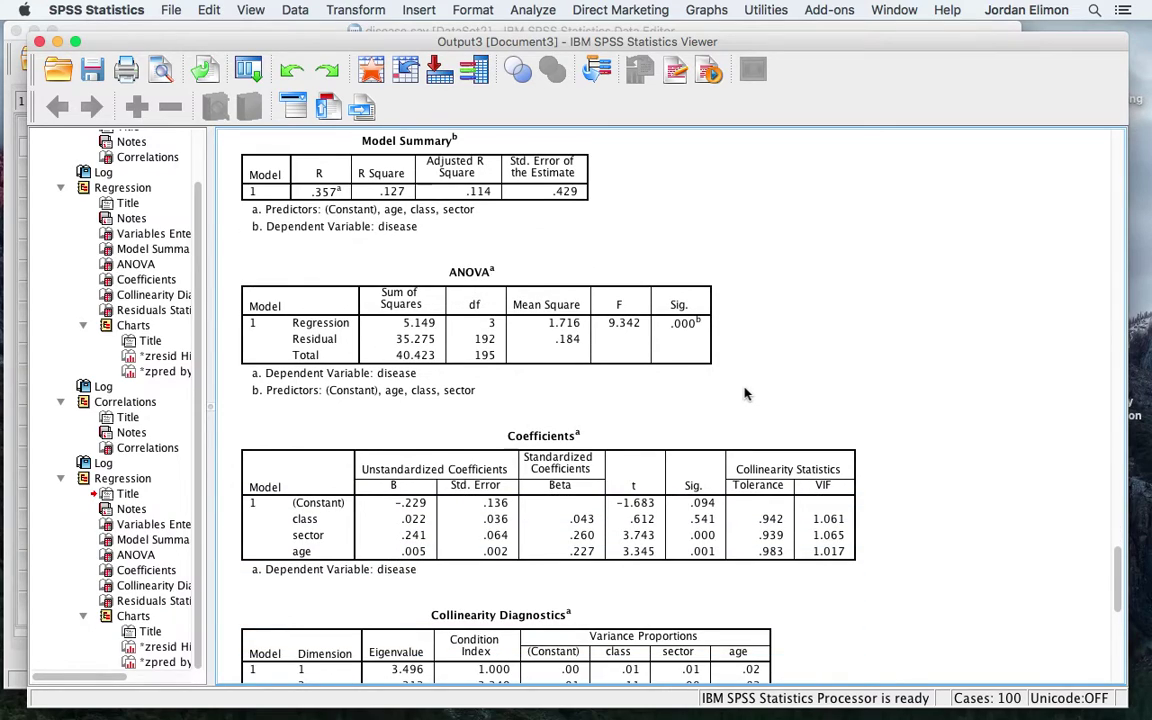
pyautogui.click(670, 508)
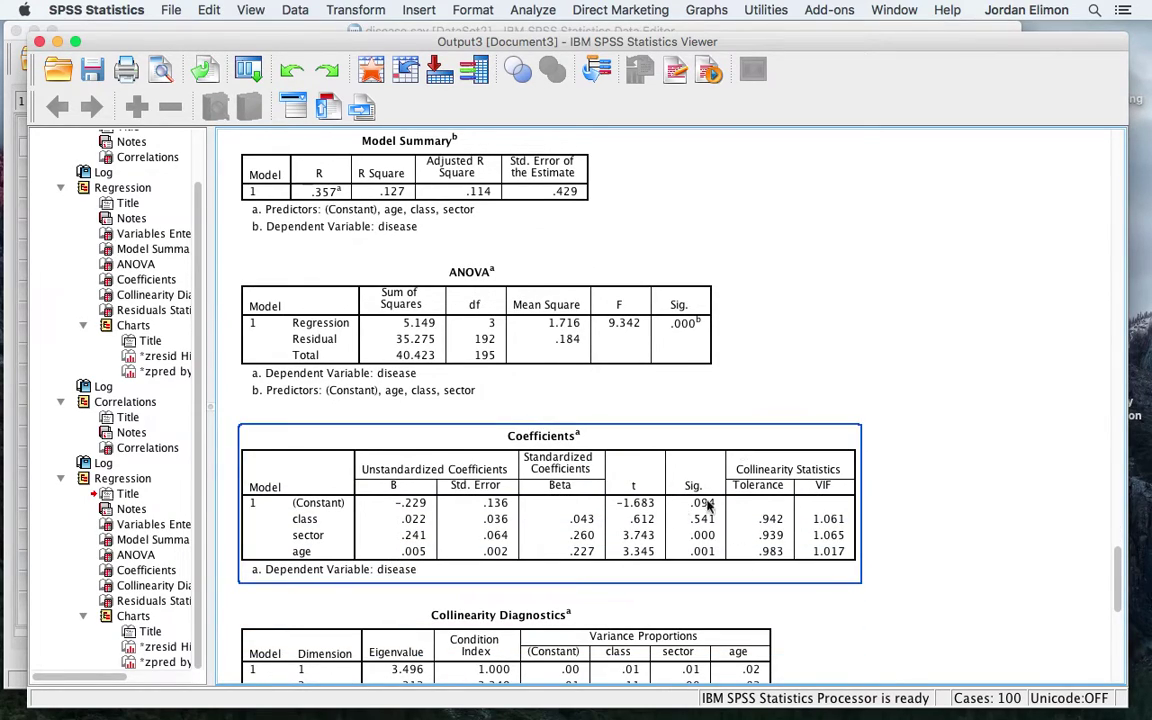
pyautogui.click(440, 303)
pyautogui.click(404, 215)
pyautogui.press('Down')
pyautogui.press('Down')
pyautogui.press('Up')
pyautogui.press('Up')
pyautogui.click(741, 432)
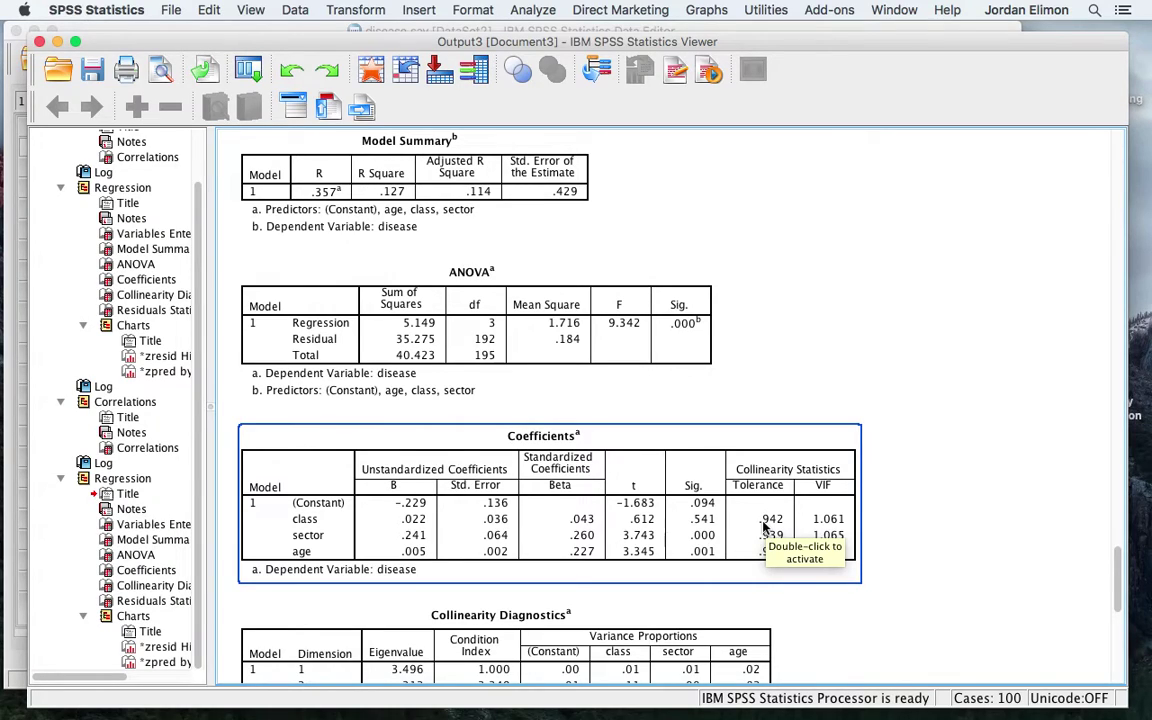
pyautogui.click(915, 538)
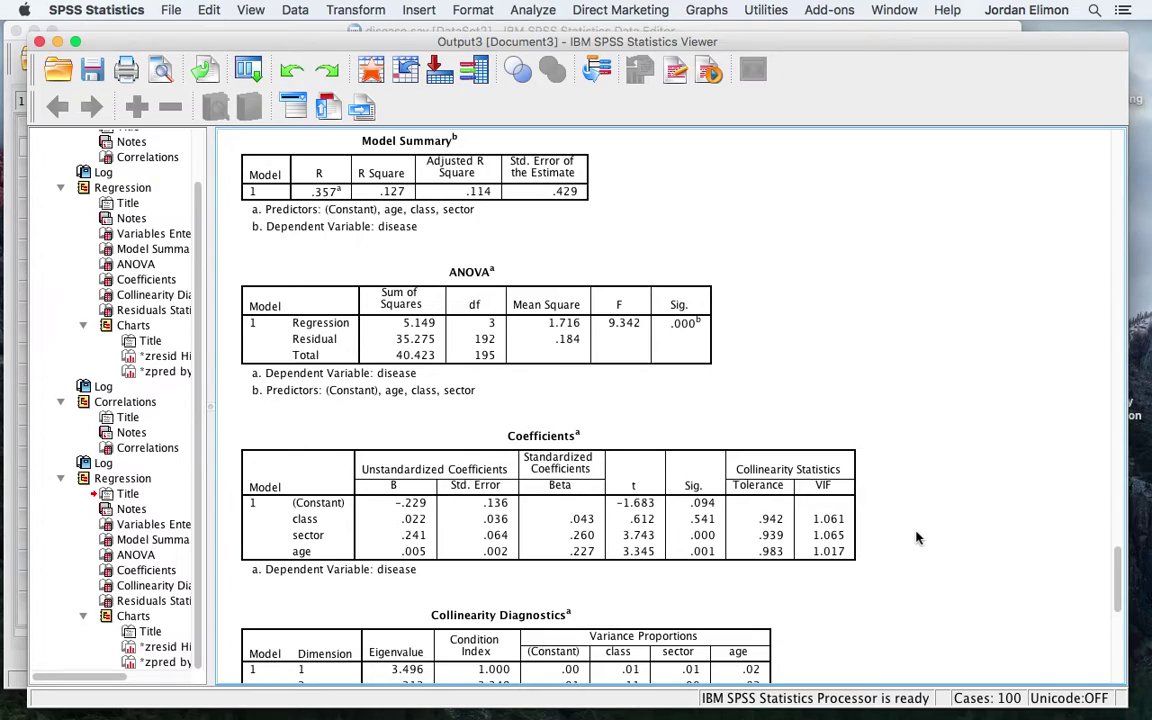
pyautogui.click(785, 480)
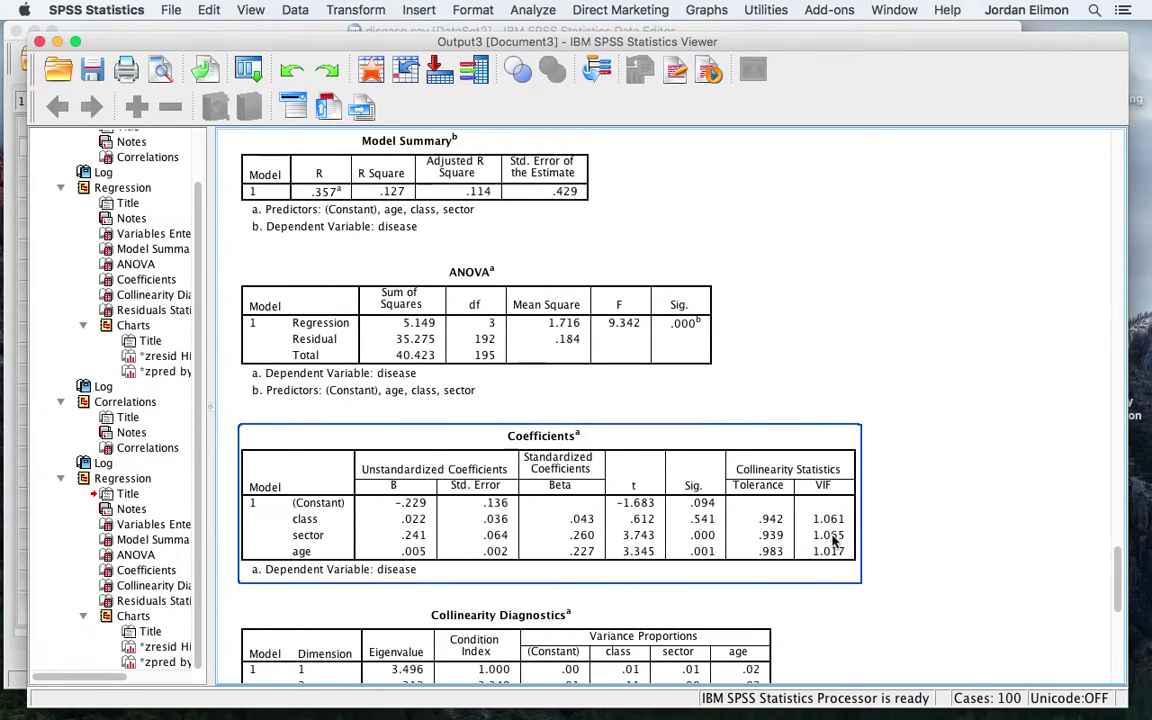
pyautogui.click(833, 540)
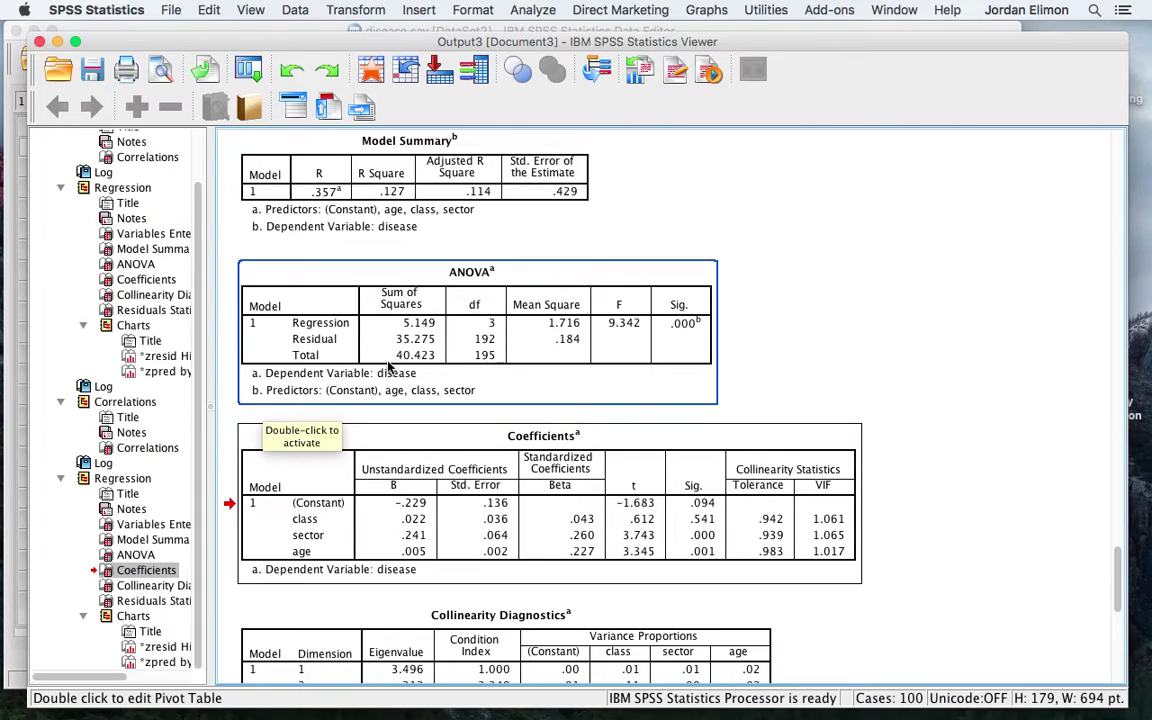
pyautogui.click(410, 142)
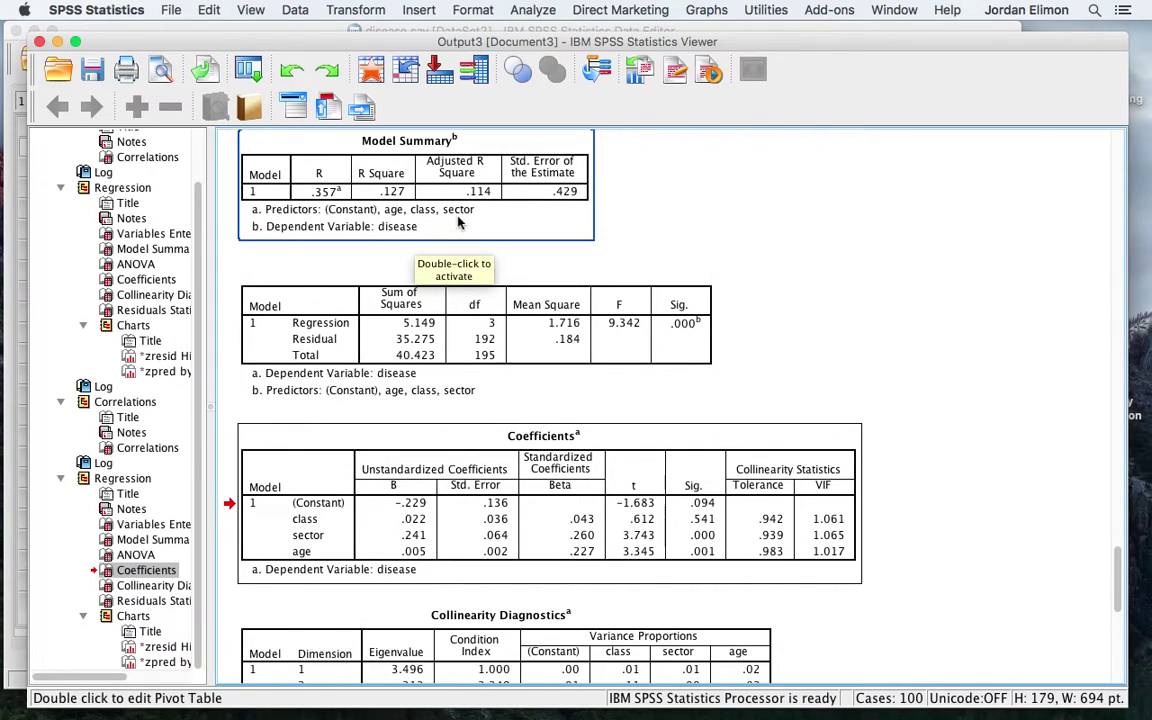
pyautogui.scroll(-5, 525, 277)
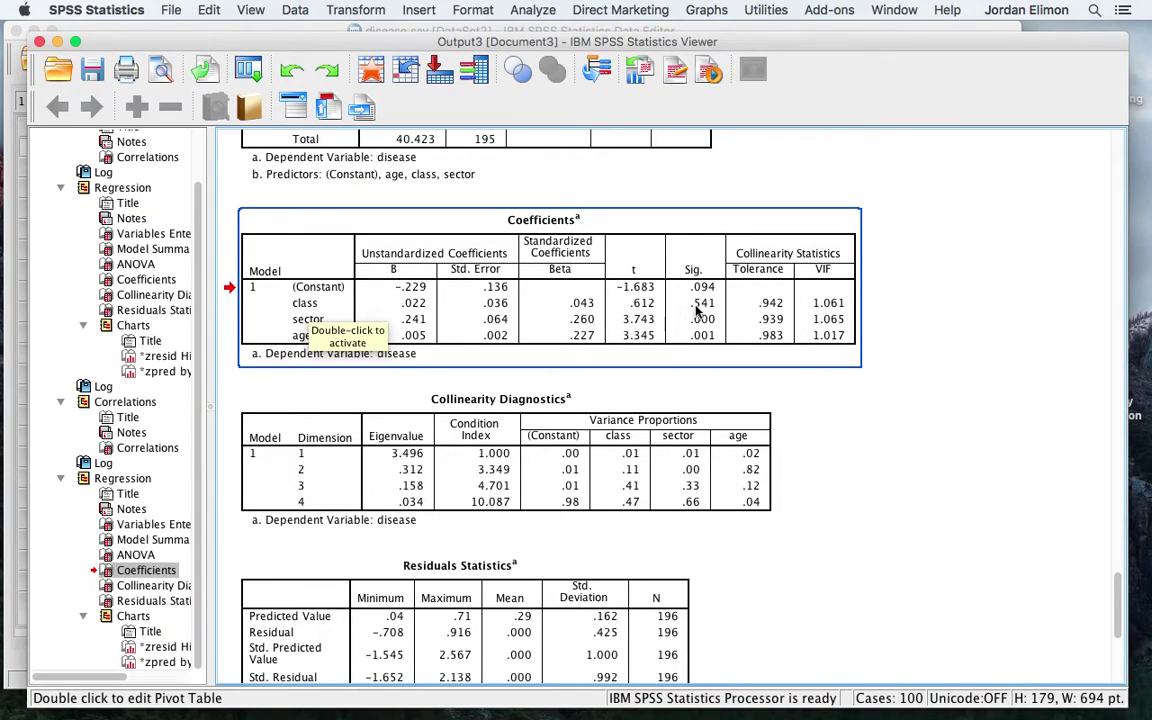
# - Scroll through the Coefficients, Collinearity Diagnostics and Residuals Statistics tables
pyautogui.scroll(-3, 697, 312)
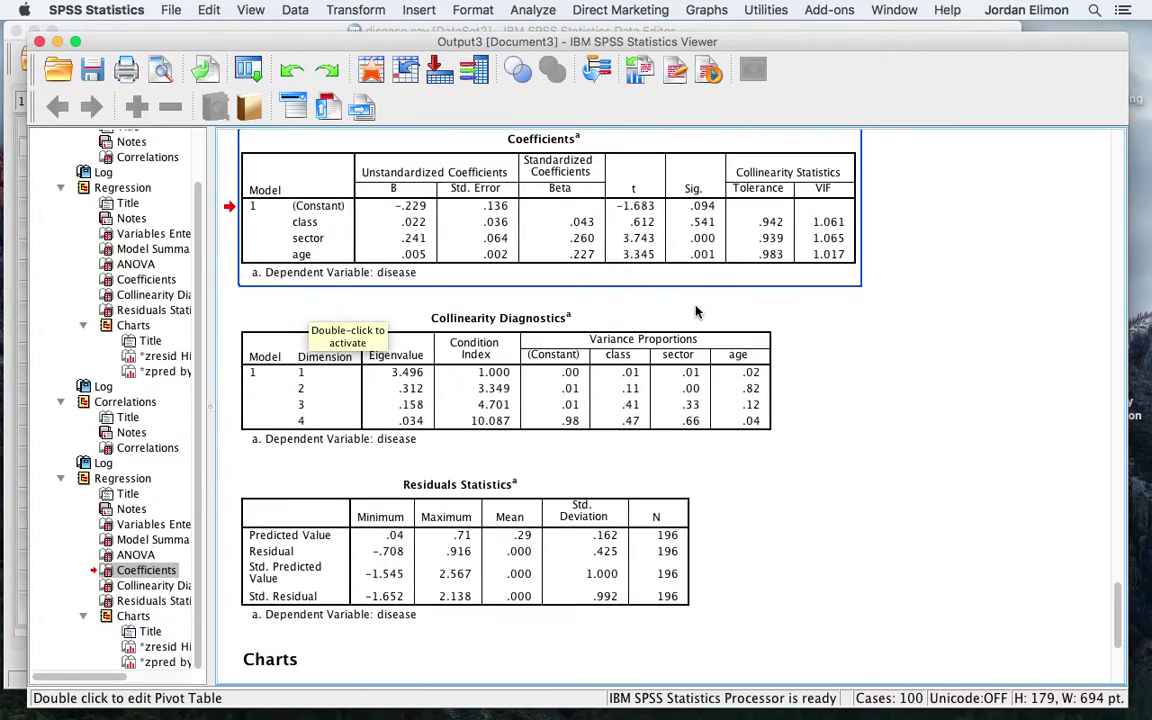
pyautogui.scroll(2, 697, 312)
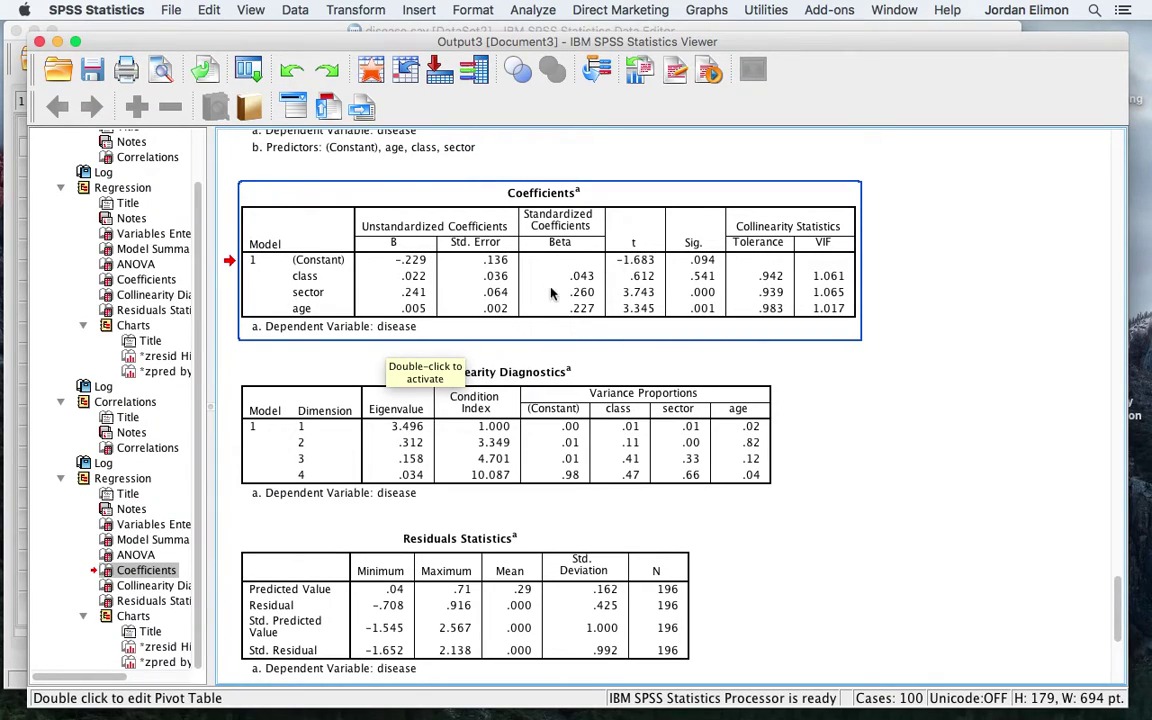
pyautogui.moveTo(15, 155)
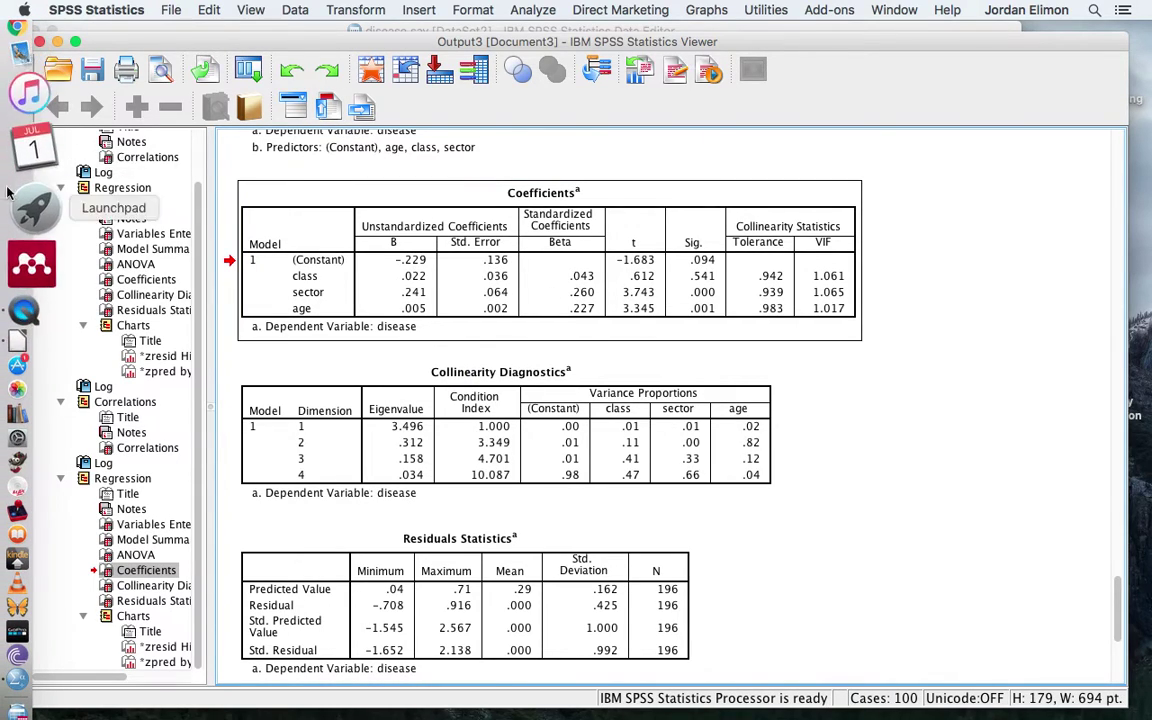
# - In the Draw diagram, add a new box below AGE with an arrow to DISEASE
pyautogui.click(35, 272)
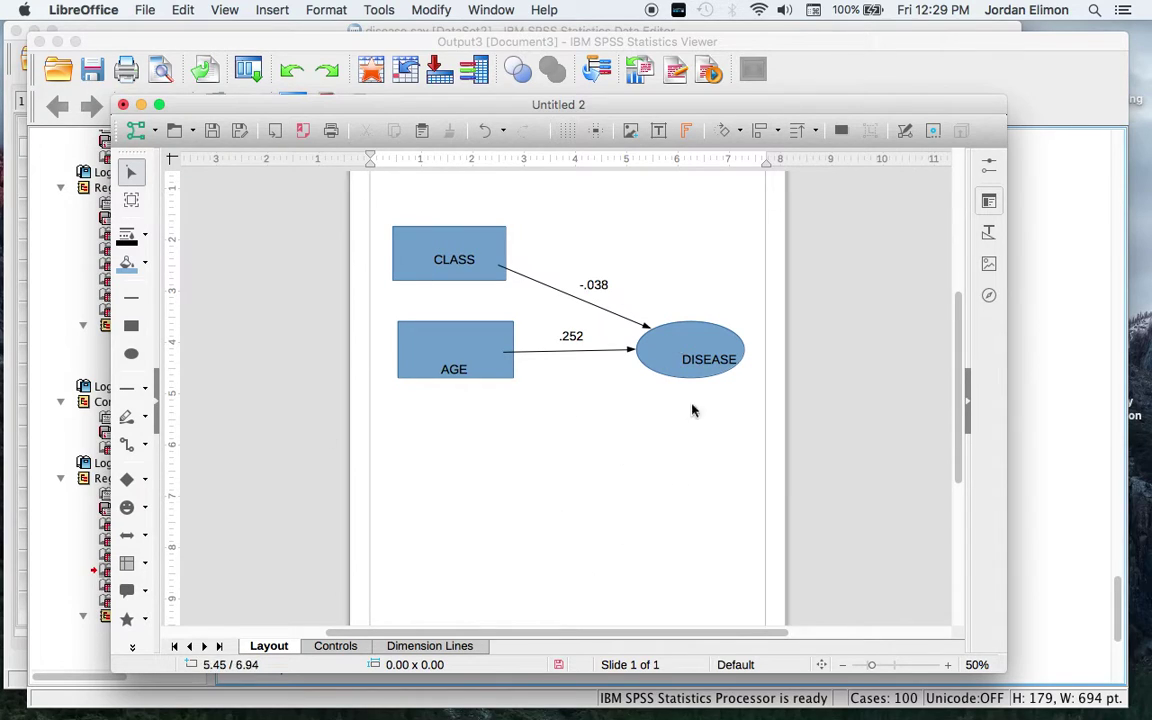
pyautogui.click(136, 330)
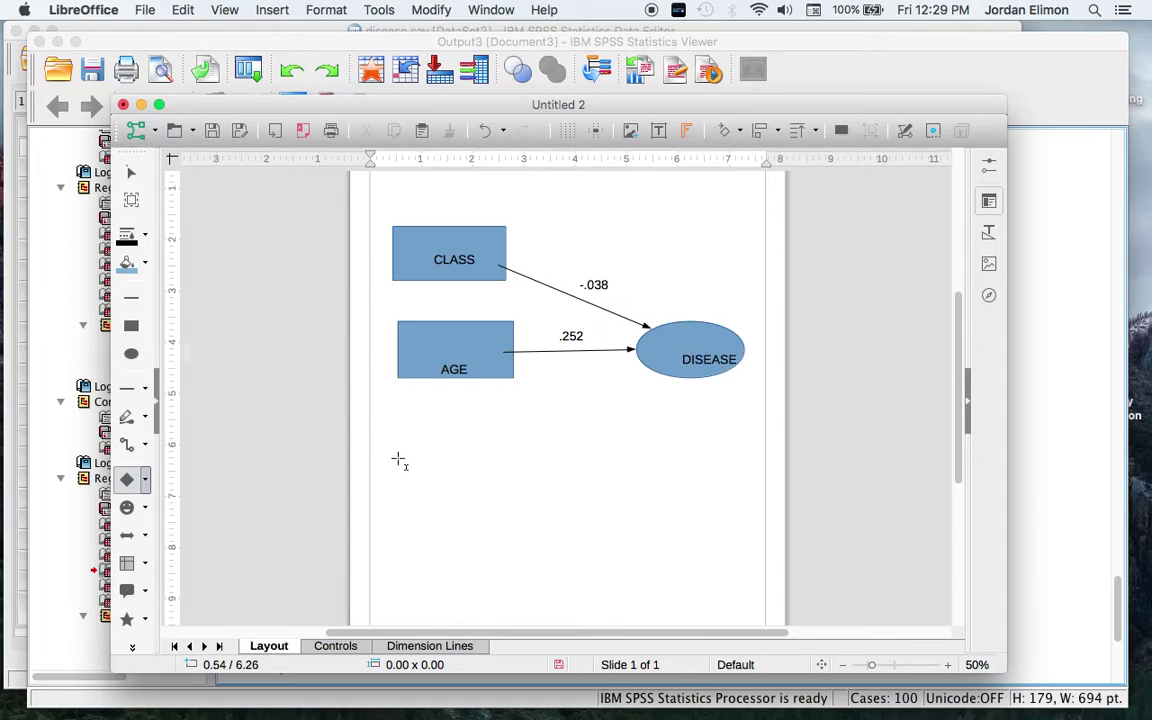
pyautogui.moveTo(399, 461); pyautogui.dragTo(521, 523)
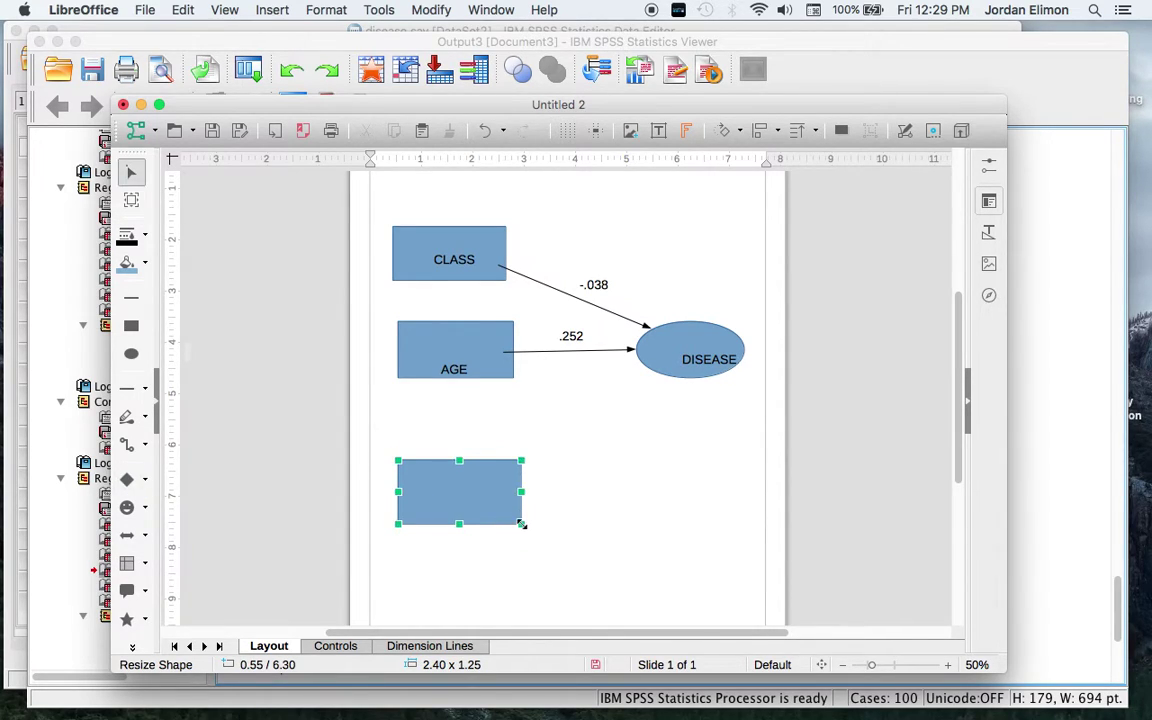
pyautogui.click(139, 391)
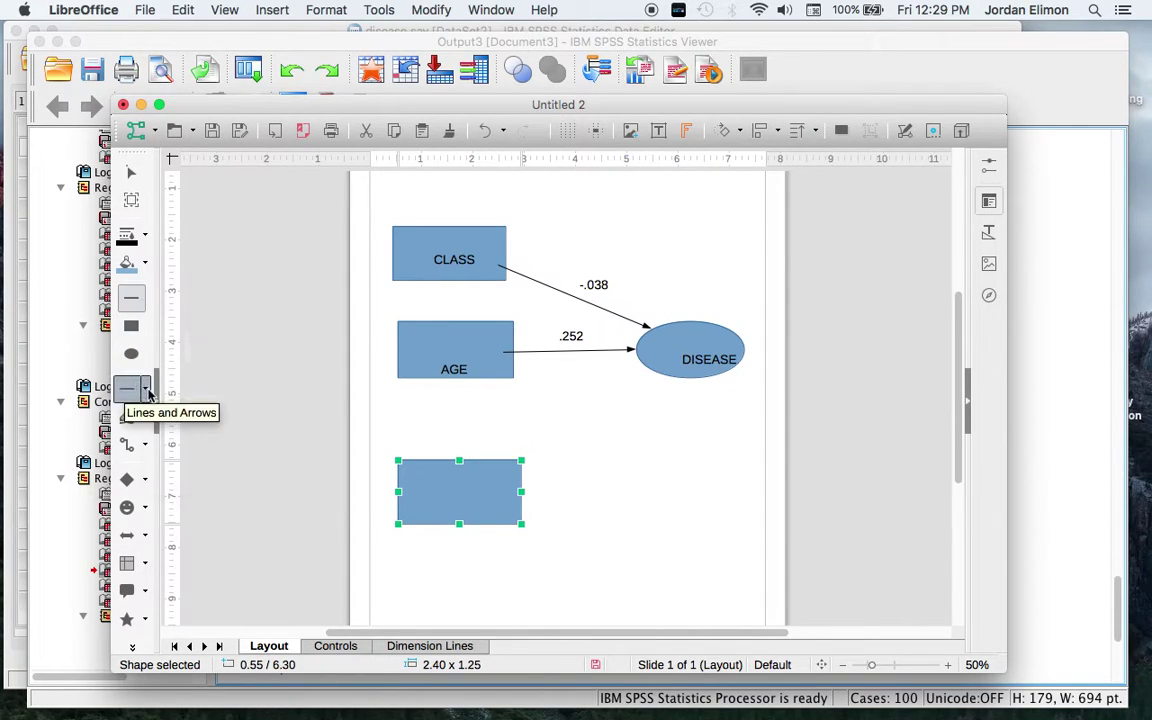
pyautogui.click(148, 395)
pyautogui.click(166, 391)
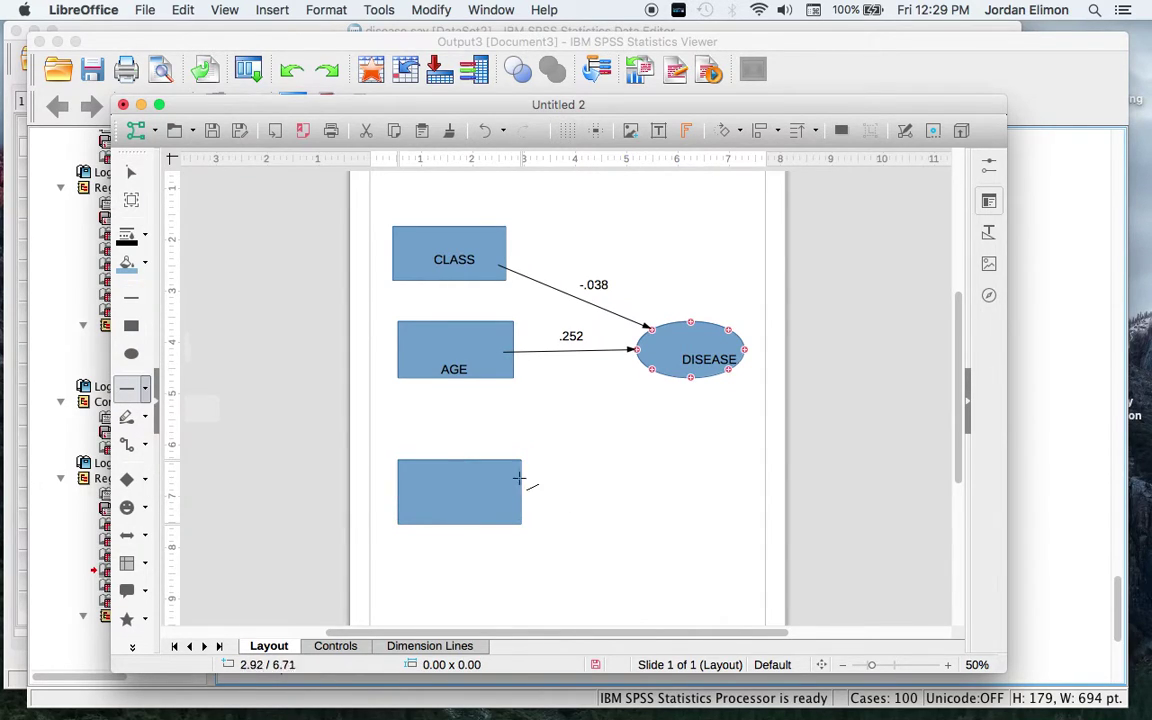
pyautogui.moveTo(519, 478)
pyautogui.mouseDown()
pyautogui.moveTo(576, 422)
pyautogui.moveTo(645, 390)
pyautogui.moveTo(650, 376)
pyautogui.moveTo(652, 385)
pyautogui.mouseUp()
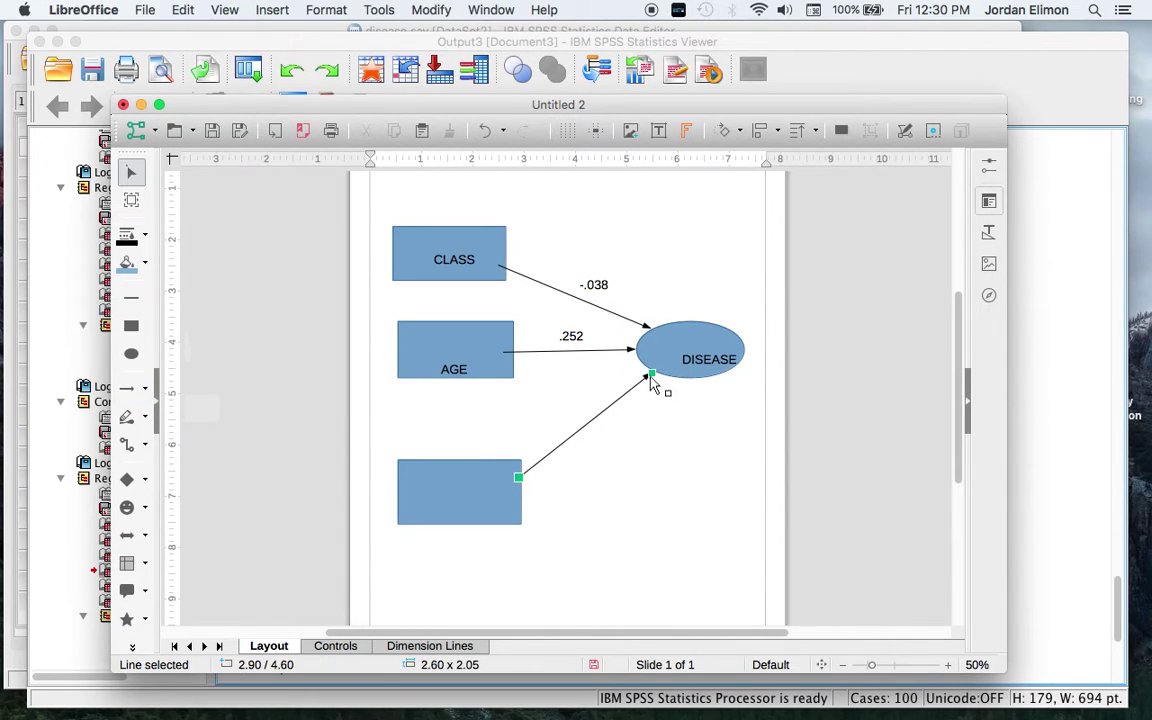
# - Type SECTOR inside the new bottom rectangle
pyautogui.click(658, 130)
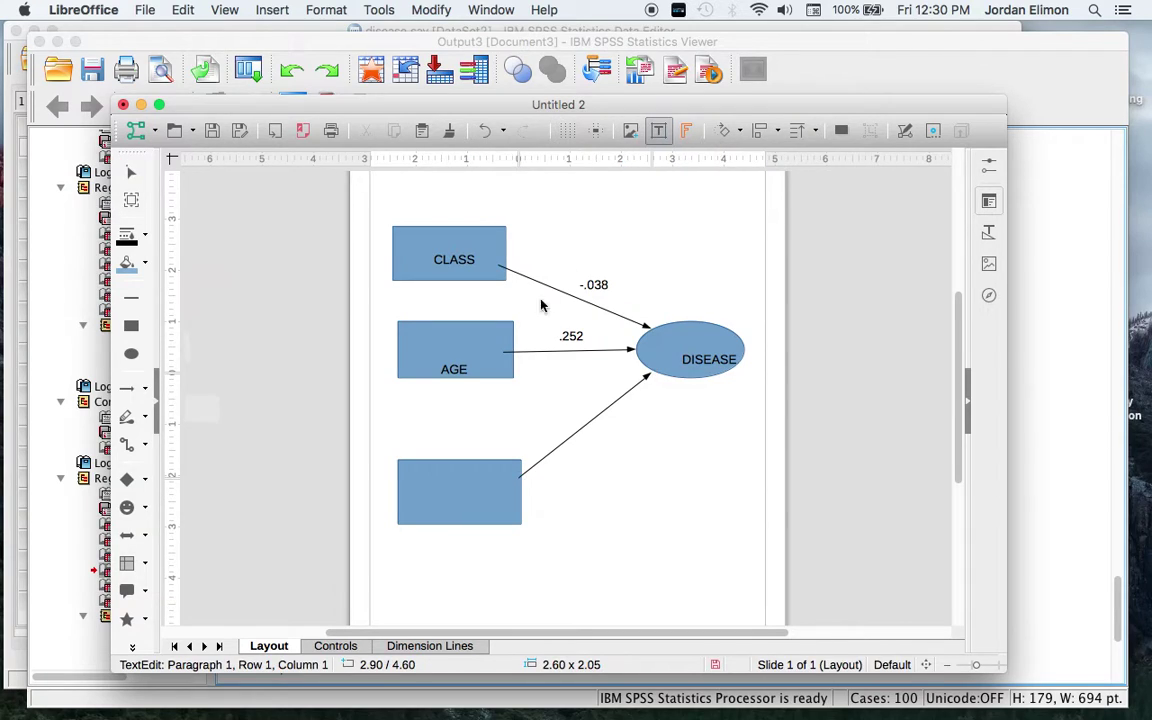
pyautogui.click(442, 485)
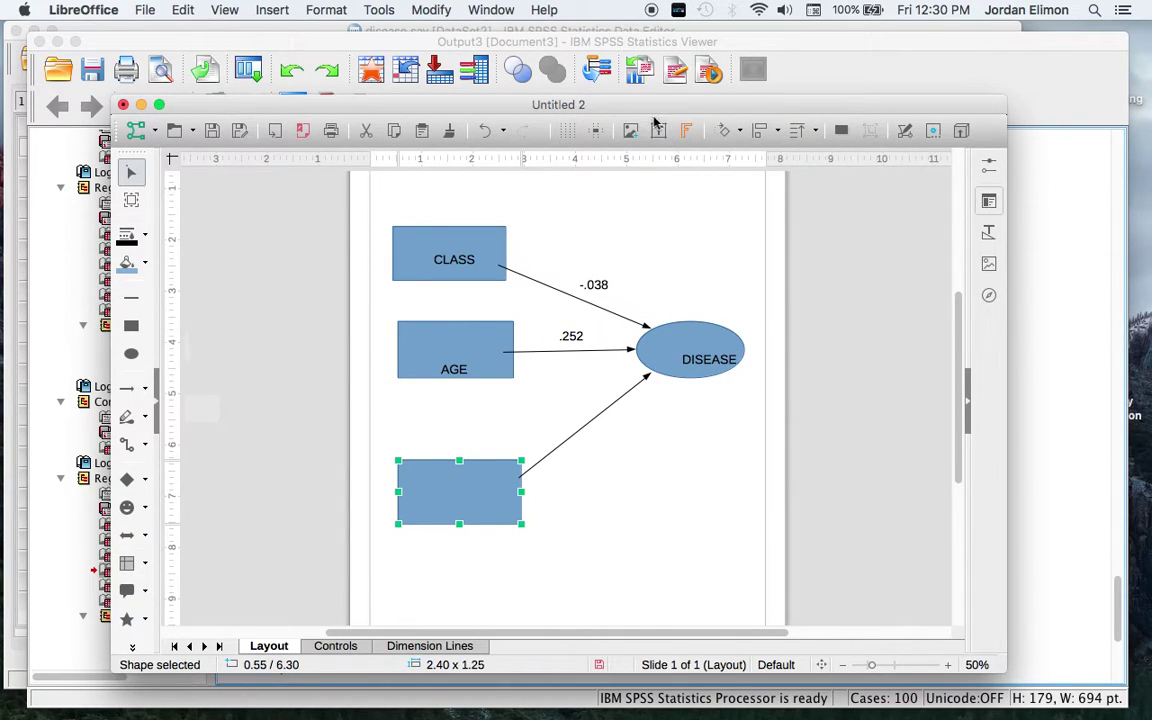
pyautogui.click(429, 508)
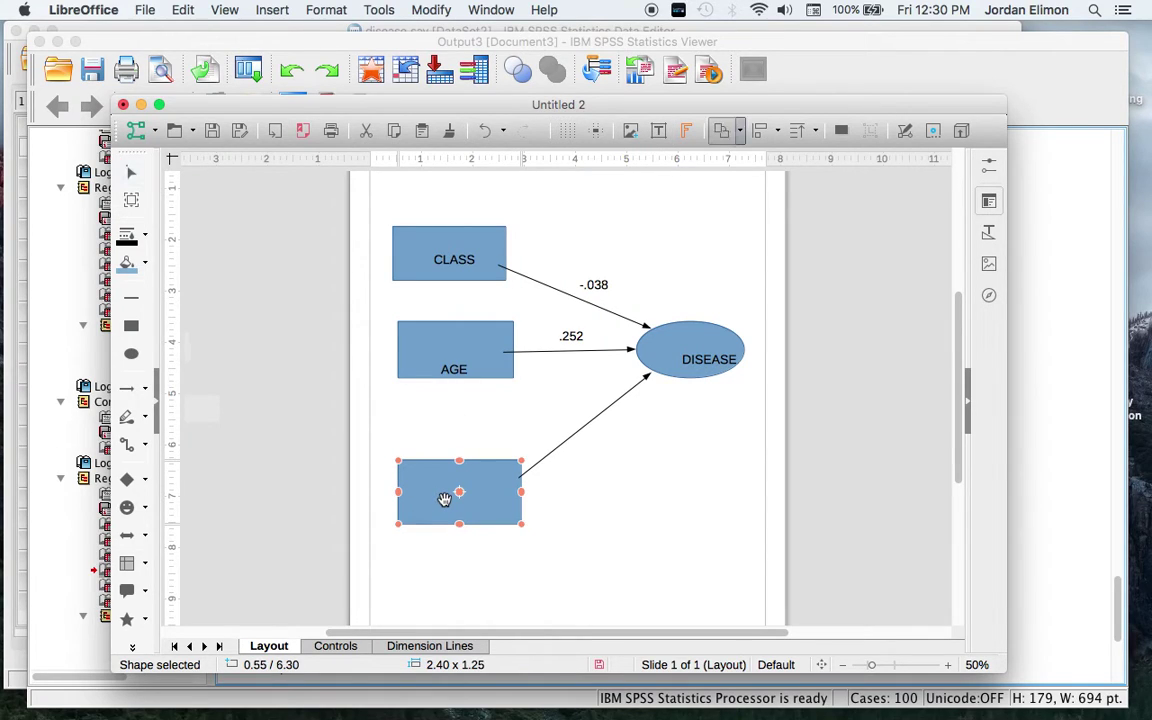
pyautogui.click(658, 131)
pyautogui.click(407, 476)
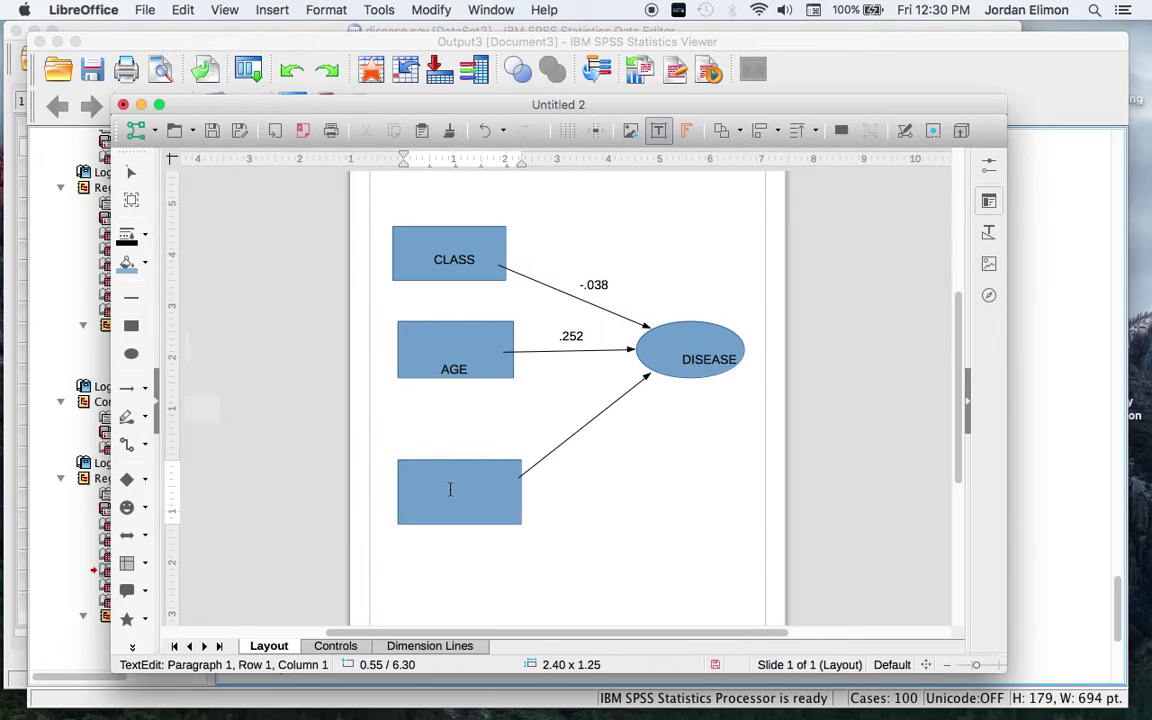
pyautogui.write('SECTOR')
# - Minimize the SPSS Data Editor so the Output Viewer shows the regression Coefficients table
pyautogui.click(660, 31)
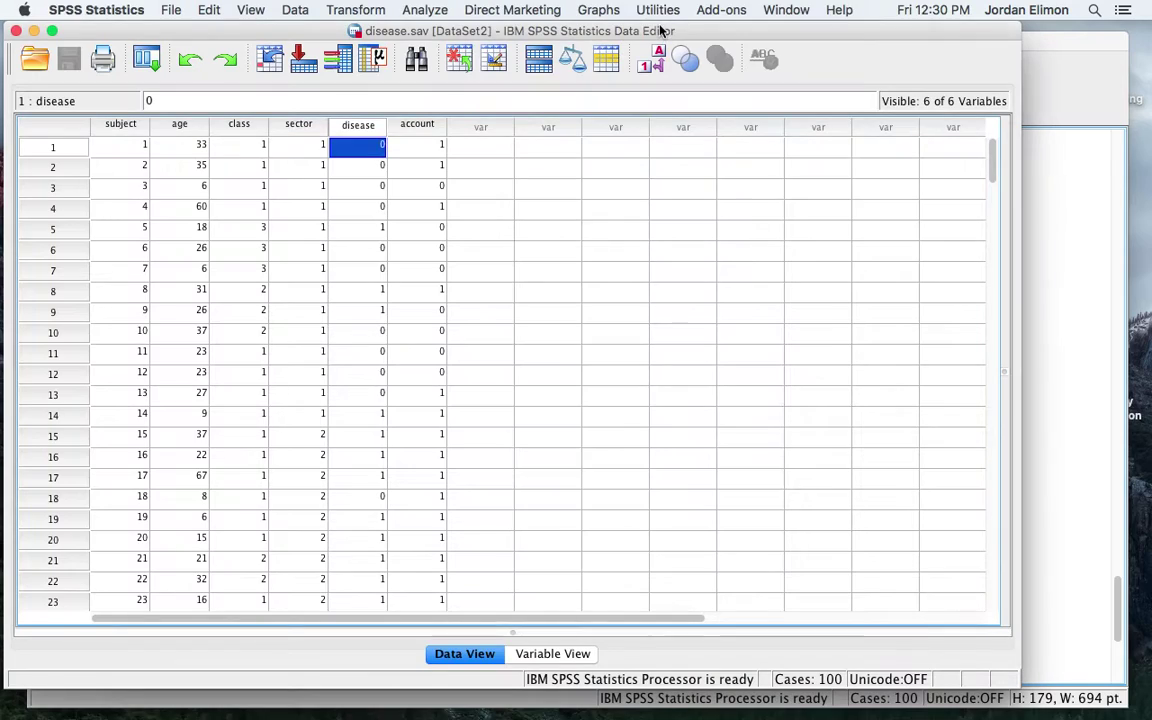
pyautogui.click(34, 32)
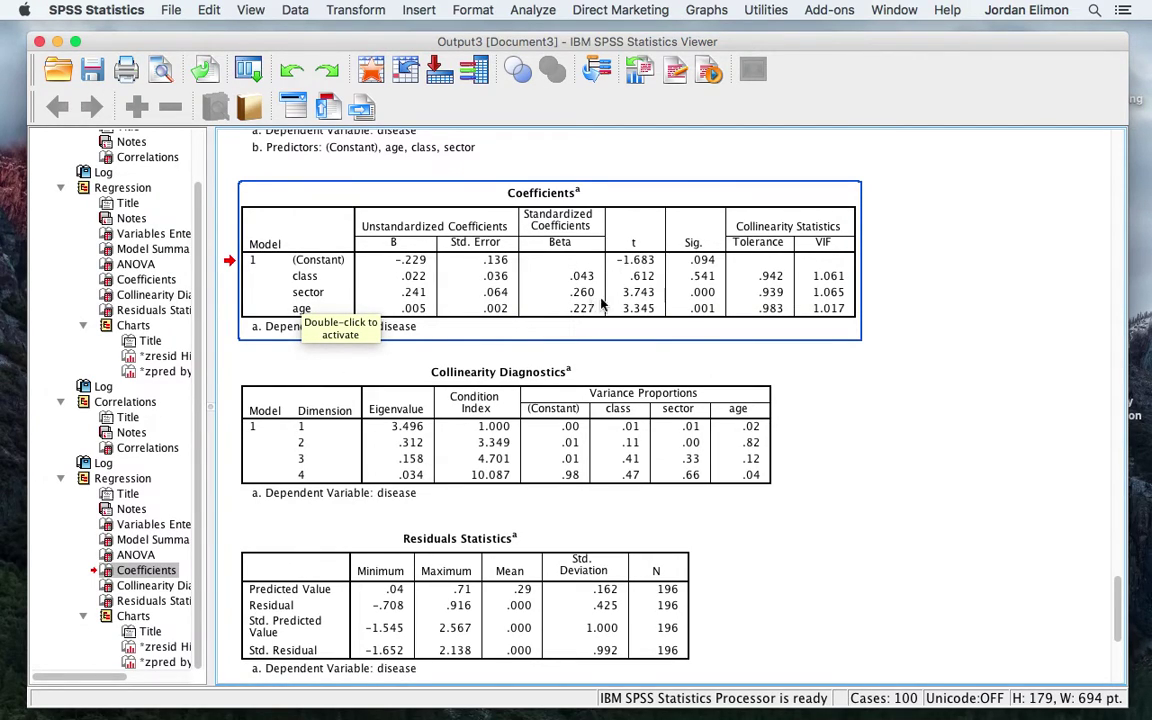
# - Back in Draw, add the beta label '.263' beside the SECTOR-to-DISEASE arrow
pyautogui.moveTo(22, 284)
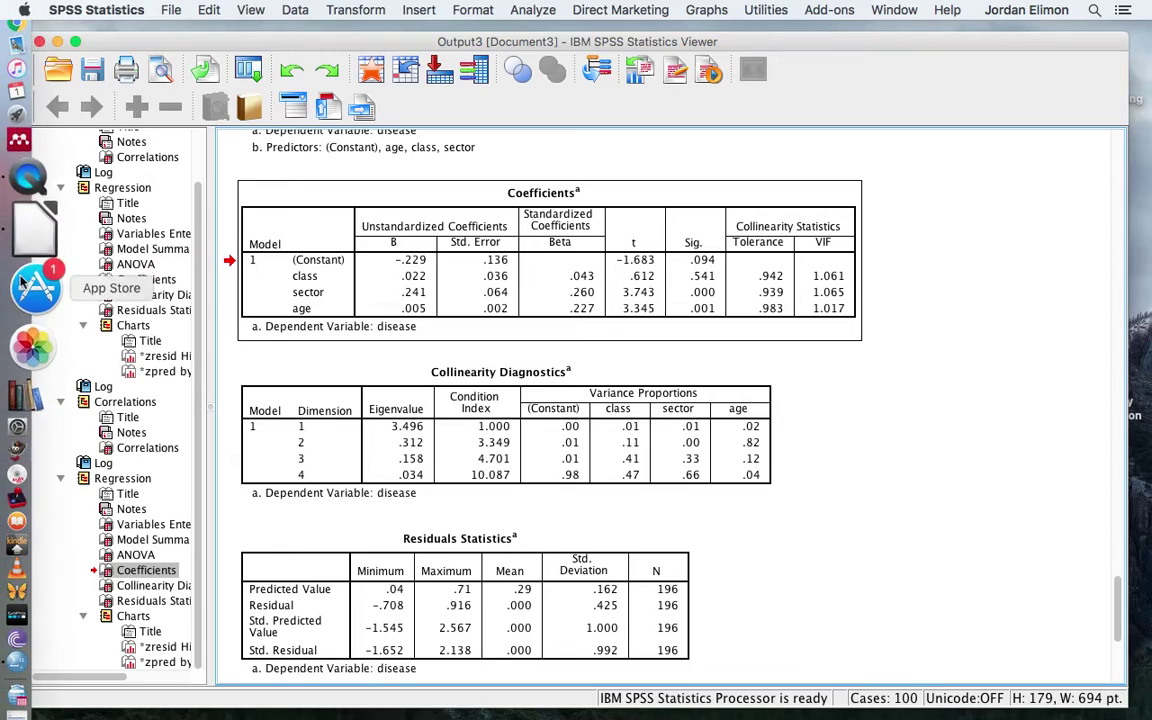
pyautogui.click(24, 256)
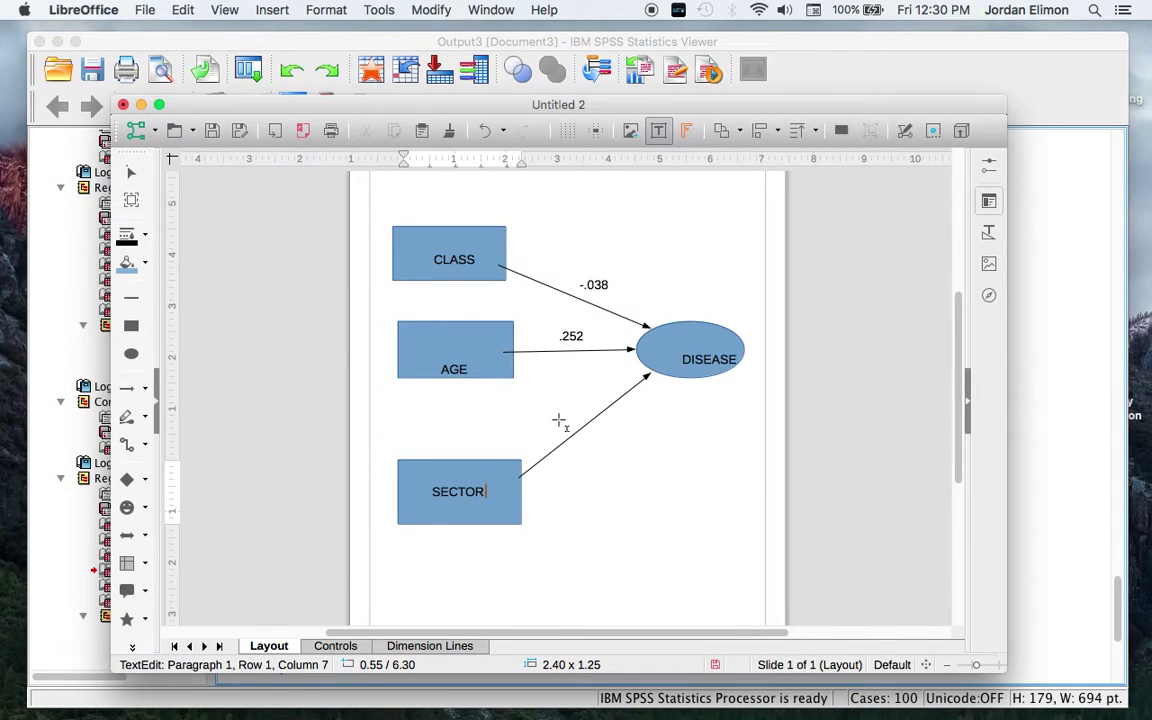
pyautogui.click(558, 422)
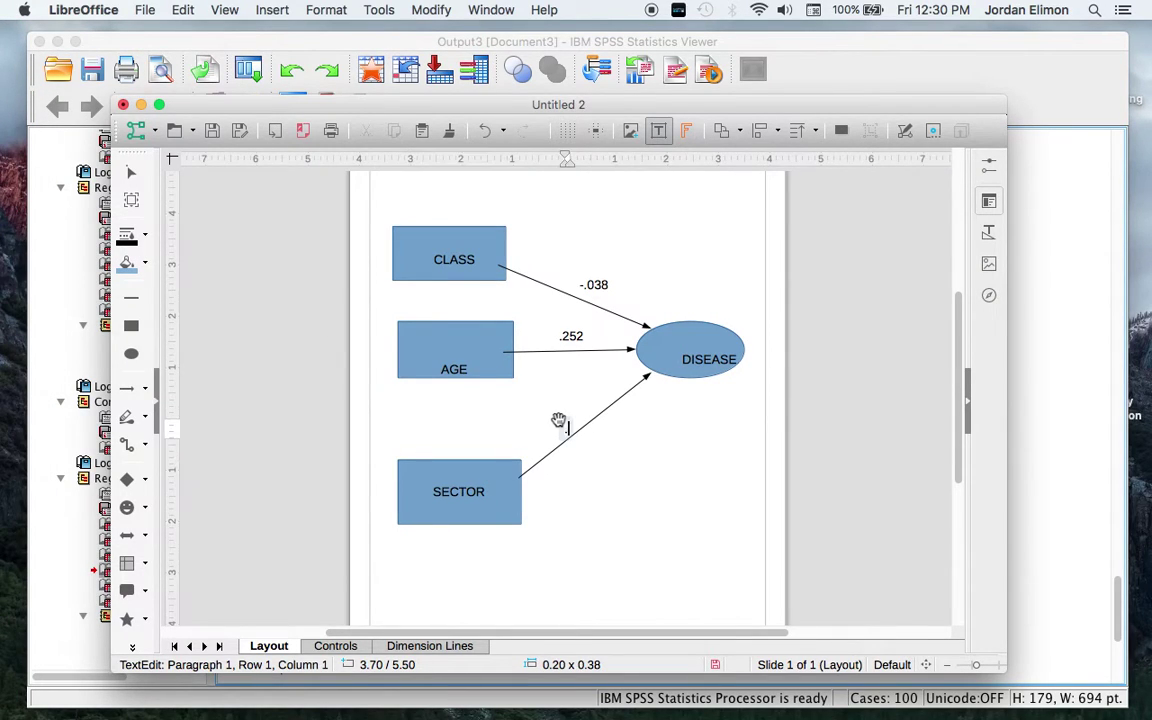
pyautogui.write('.263')
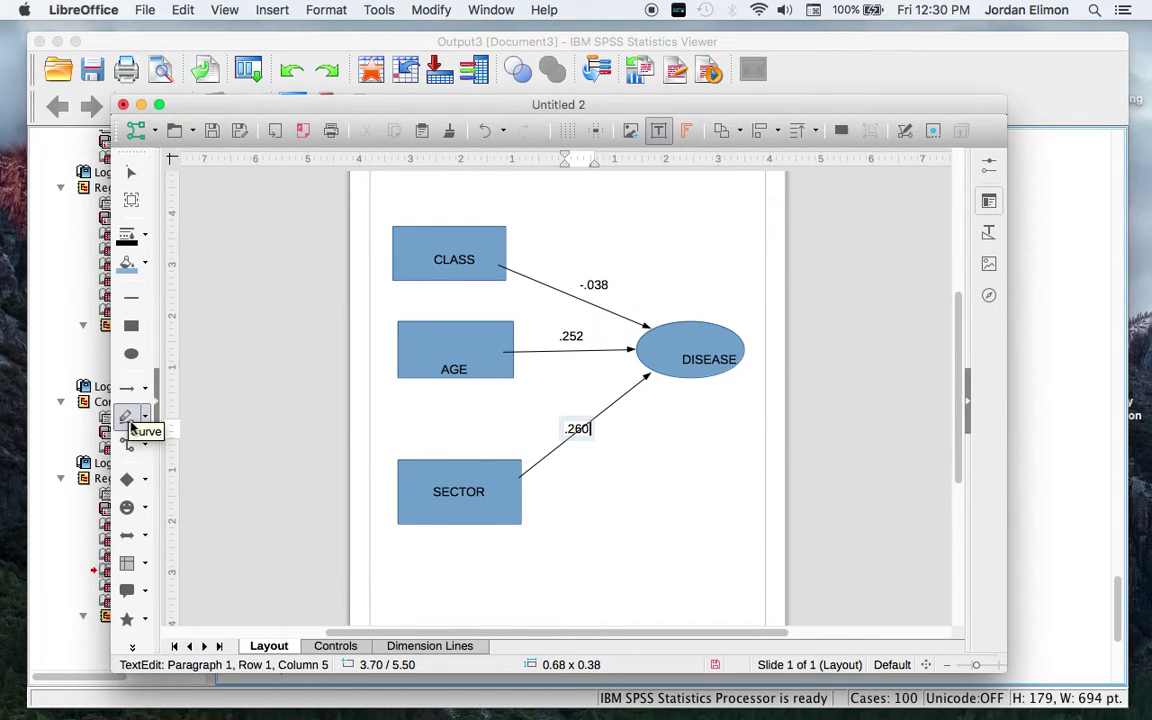
pyautogui.click(129, 418)
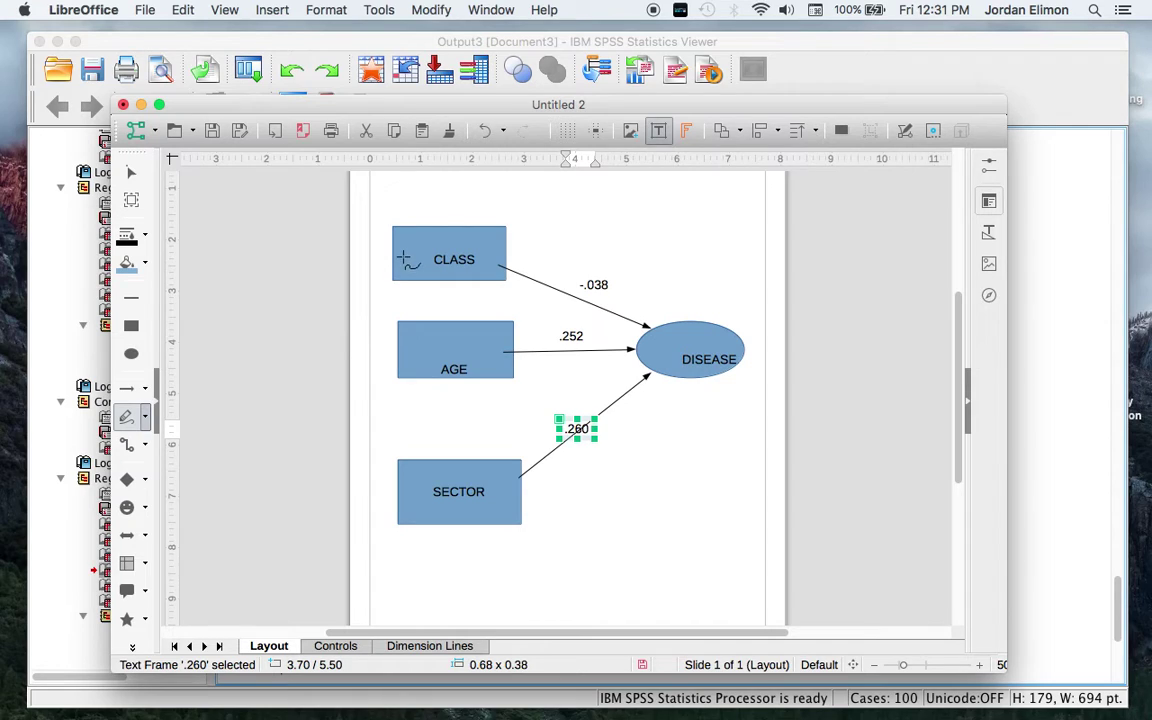
# - Draw freeform curves linking CLASS–SECTOR, AGE–CLASS and AGE–SECTOR, undoing one stray straight line
pyautogui.moveTo(400, 260)
pyautogui.mouseDown()
pyautogui.moveTo(378, 301)
pyautogui.moveTo(376, 451)
pyautogui.moveTo(381, 492)
pyautogui.moveTo(408, 503)
pyautogui.mouseUp()
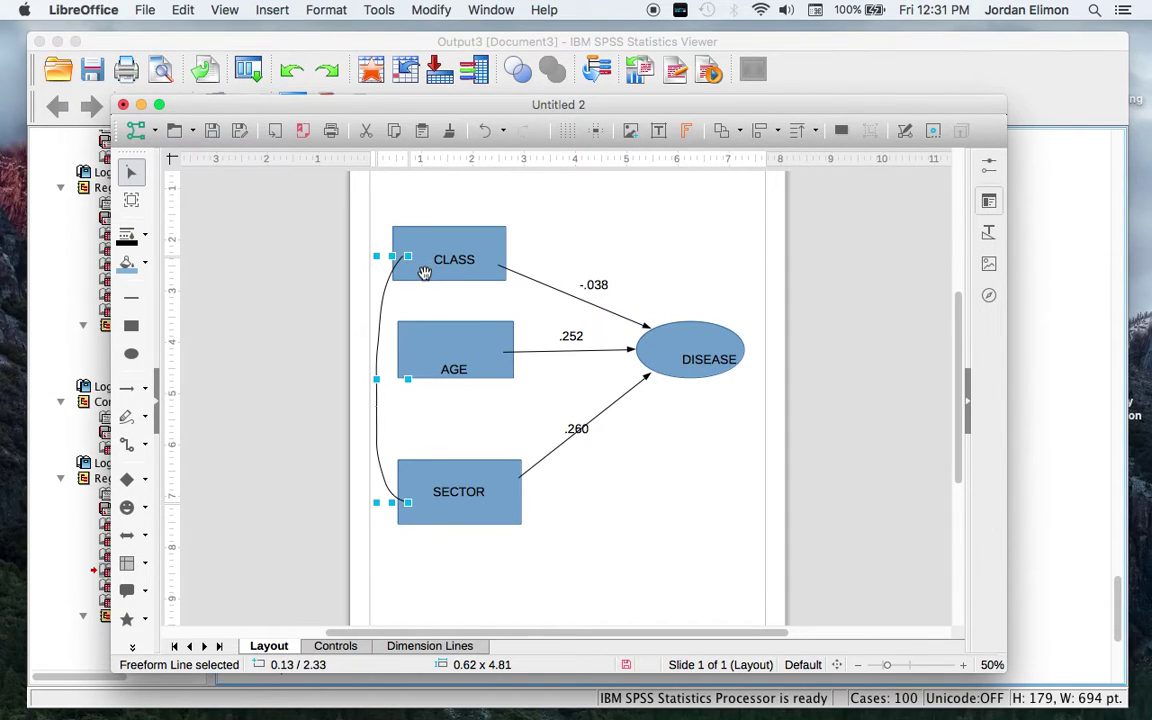
pyautogui.click(137, 388)
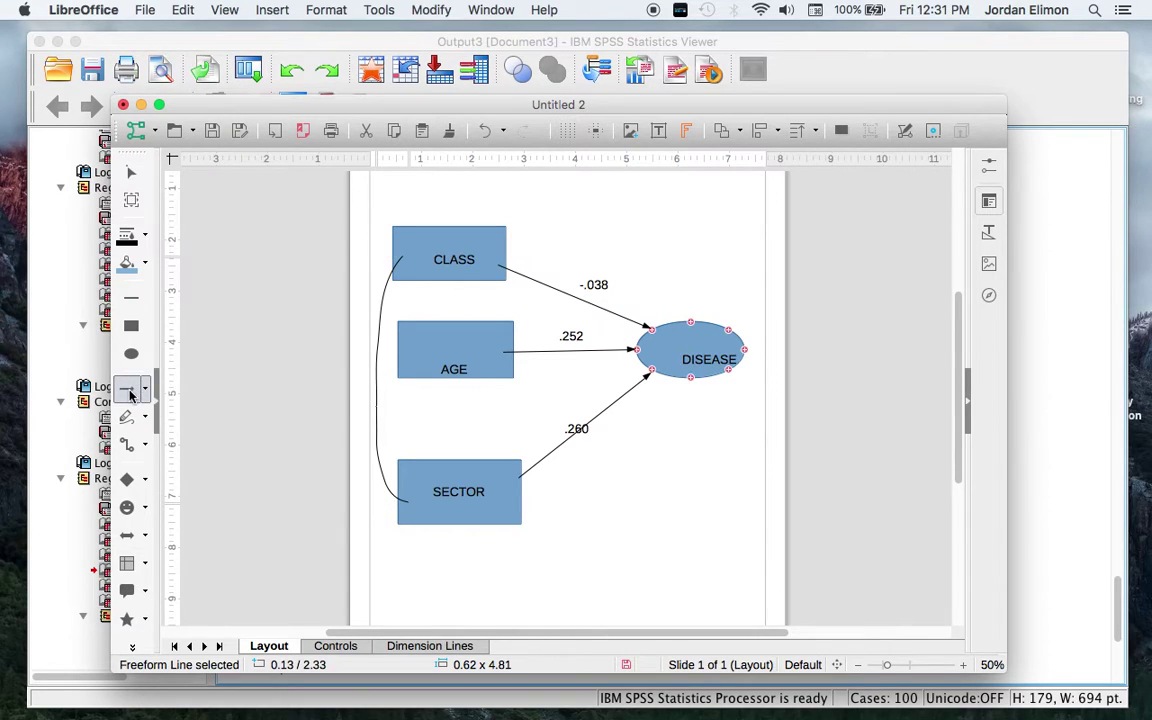
pyautogui.moveTo(434, 330); pyautogui.dragTo(427, 270)
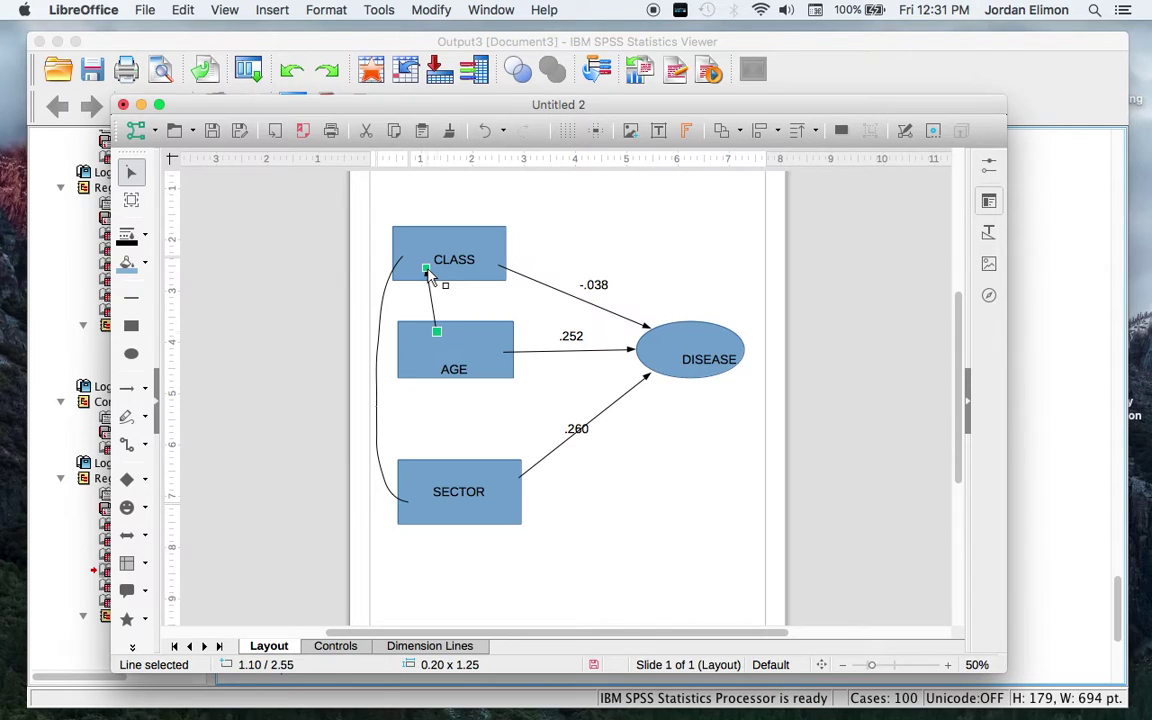
pyautogui.press('super+z')
pyautogui.click(127, 416)
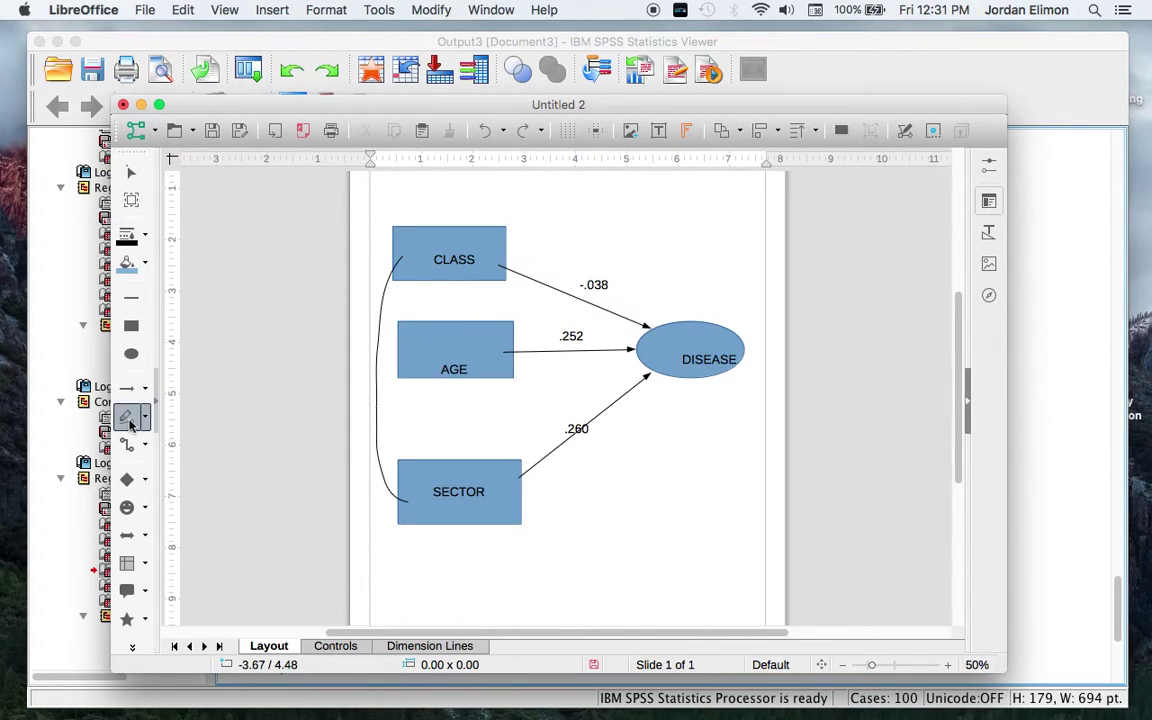
pyautogui.moveTo(437, 337)
pyautogui.mouseDown()
pyautogui.moveTo(411, 283)
pyautogui.moveTo(424, 265)
pyautogui.mouseUp()
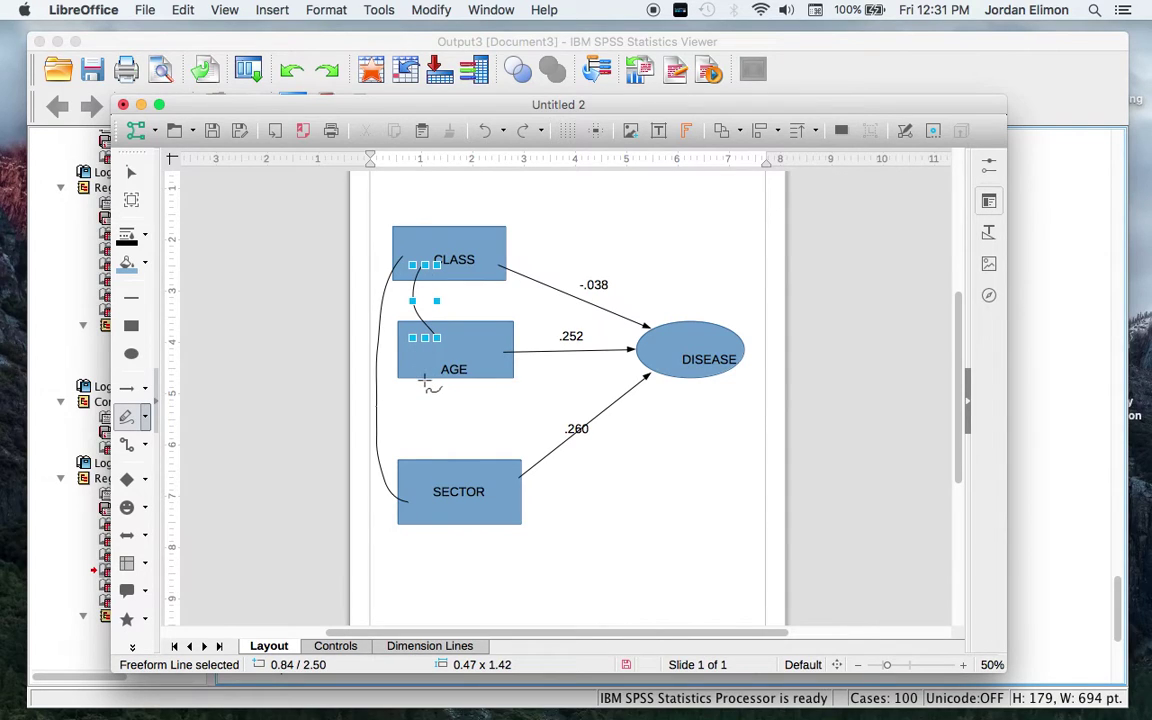
pyautogui.moveTo(425, 370)
pyautogui.mouseDown()
pyautogui.moveTo(401, 450)
pyautogui.moveTo(423, 488)
pyautogui.mouseUp()
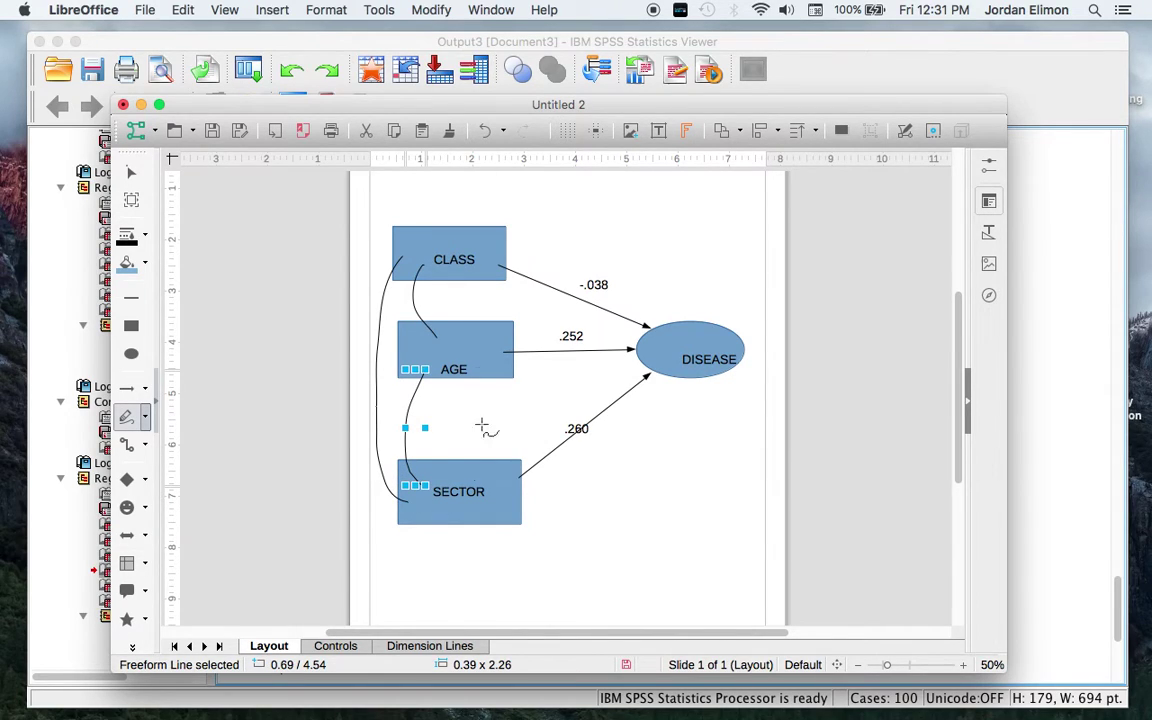
pyautogui.click(127, 388)
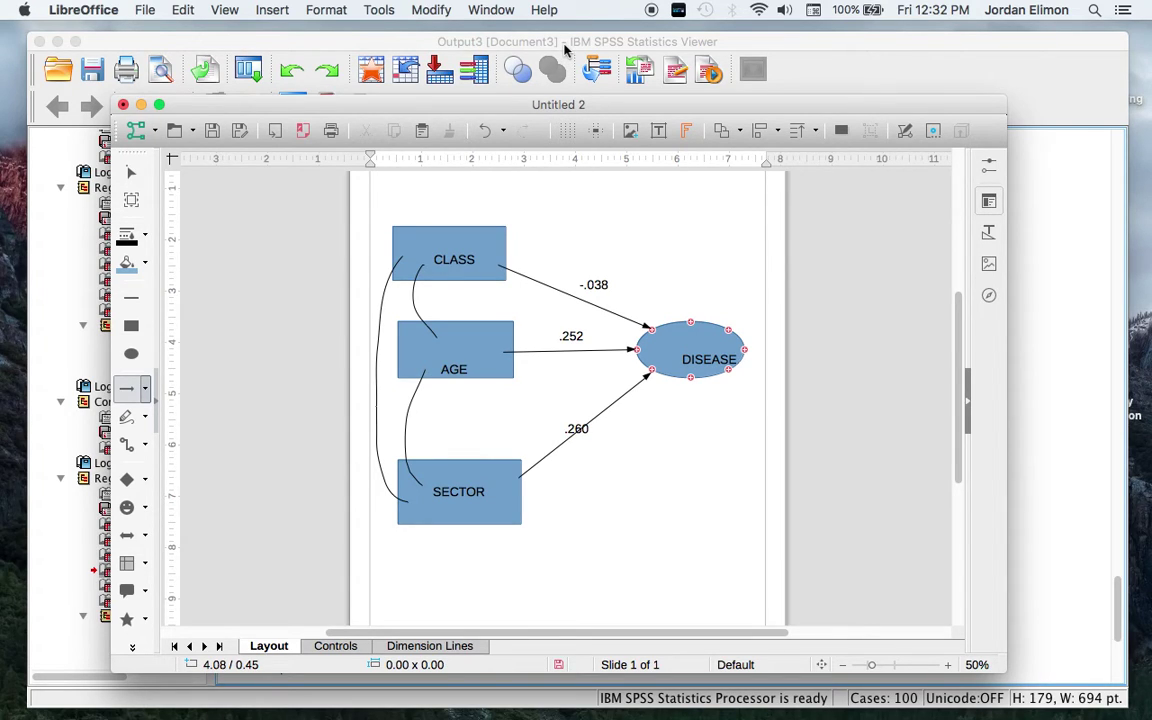
# - Bring the SPSS Viewer forward and select the Collinearity Diagnostics and Coefficients tables
pyautogui.click(565, 46)
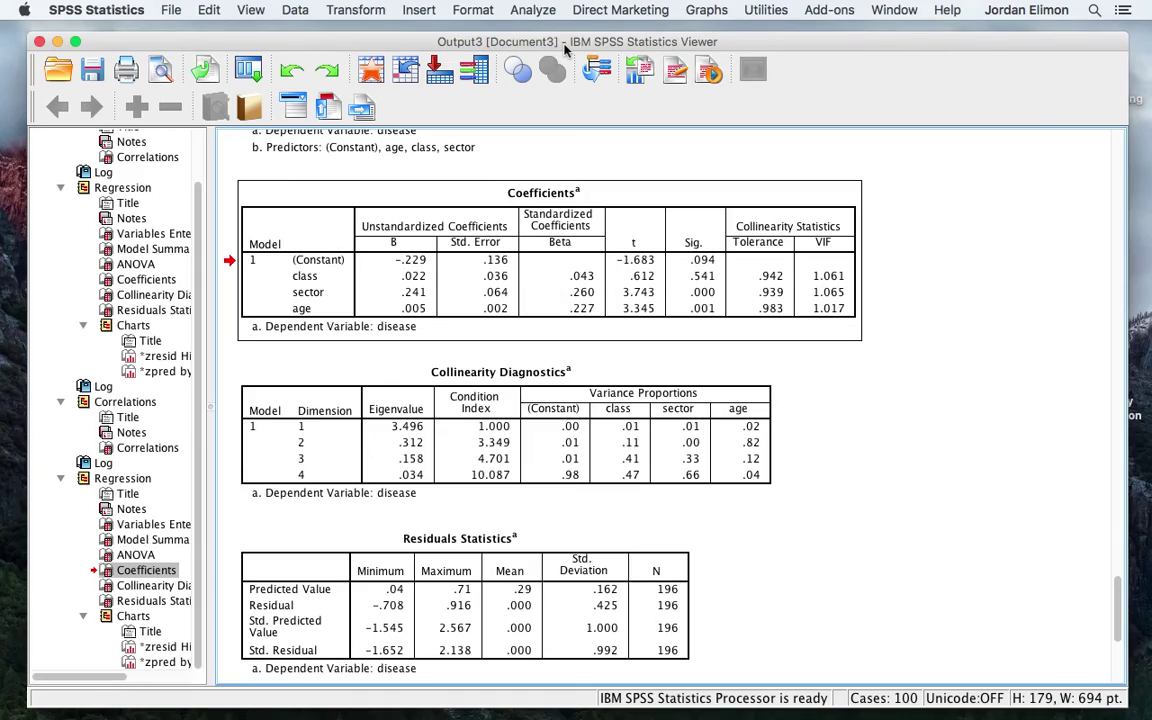
pyautogui.click(485, 450)
pyautogui.scroll(5, 485, 450)
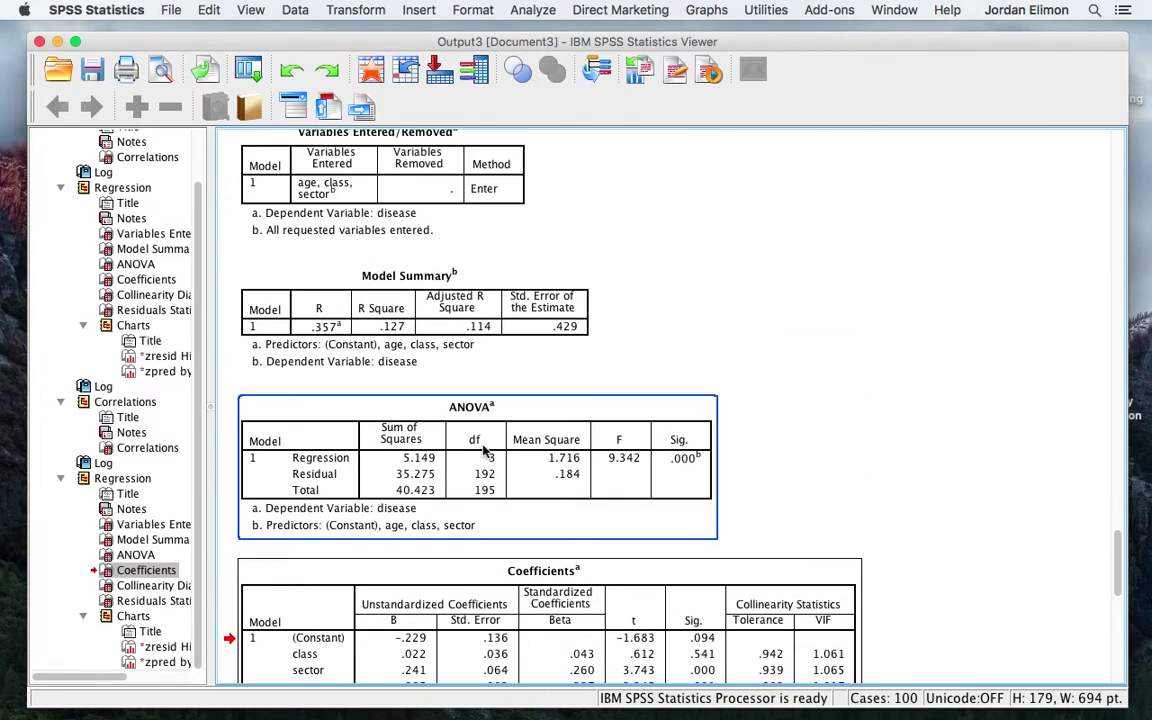
pyautogui.scroll(-2, 483, 451)
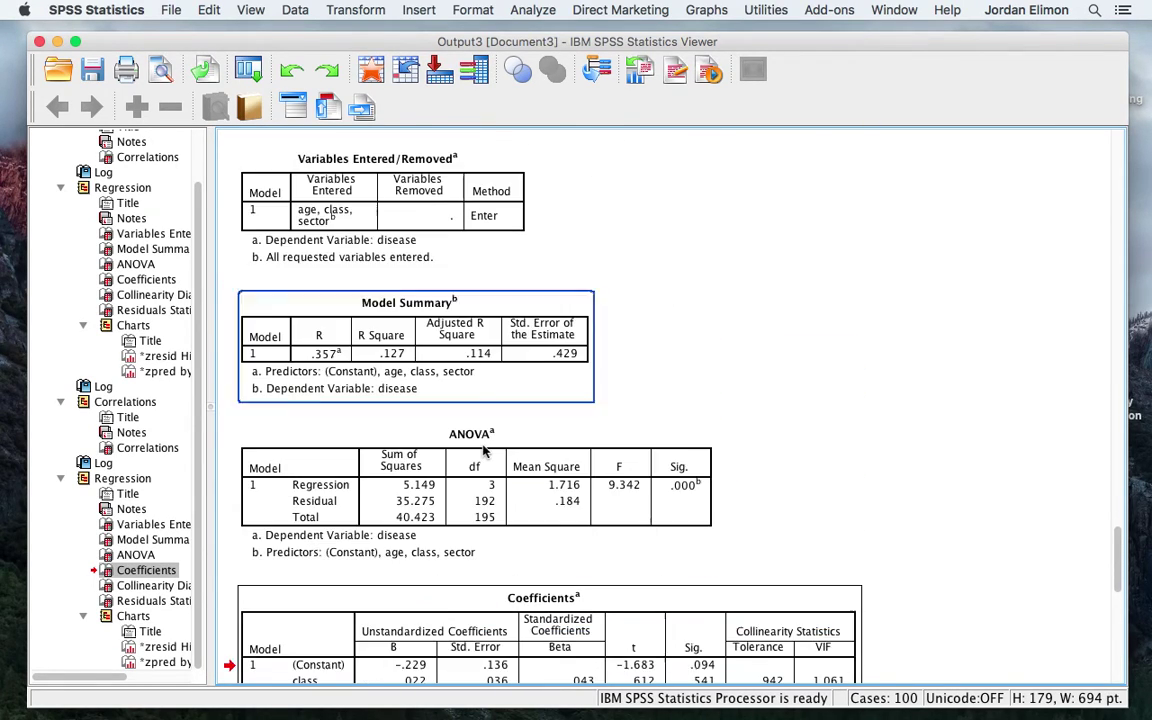
pyautogui.click(505, 560)
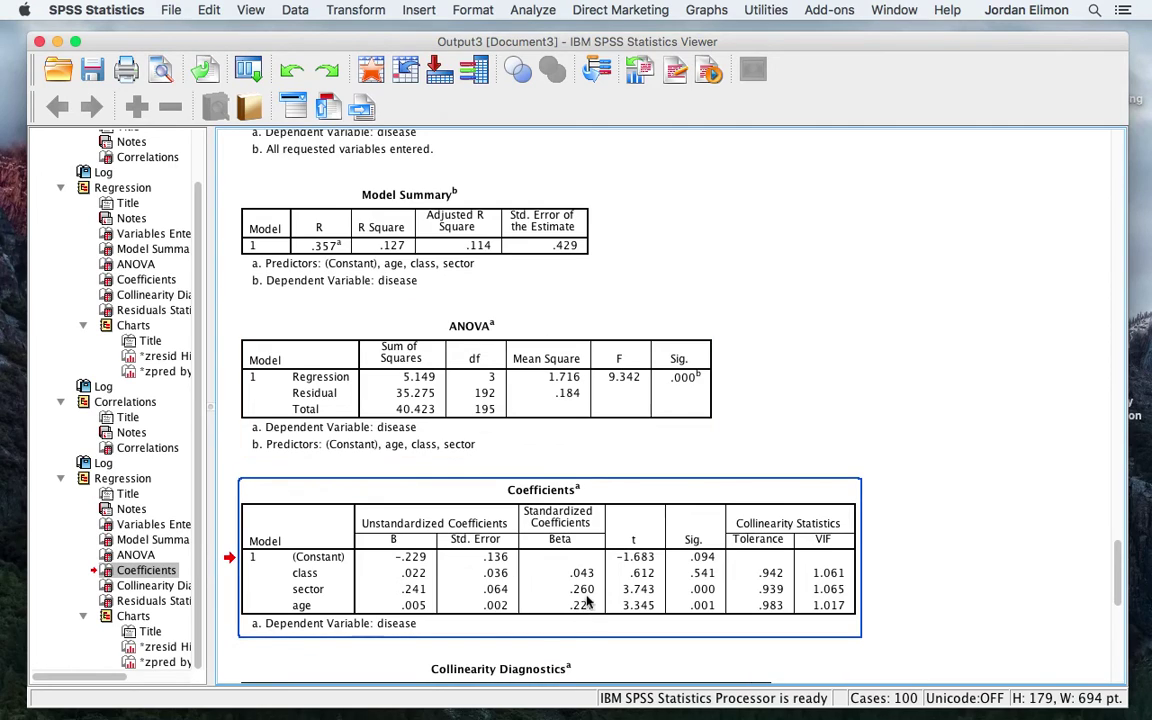
# - Scroll to the Correlations table: disease with sector .275, age .252, class −.038
pyautogui.scroll(8, 630, 457)
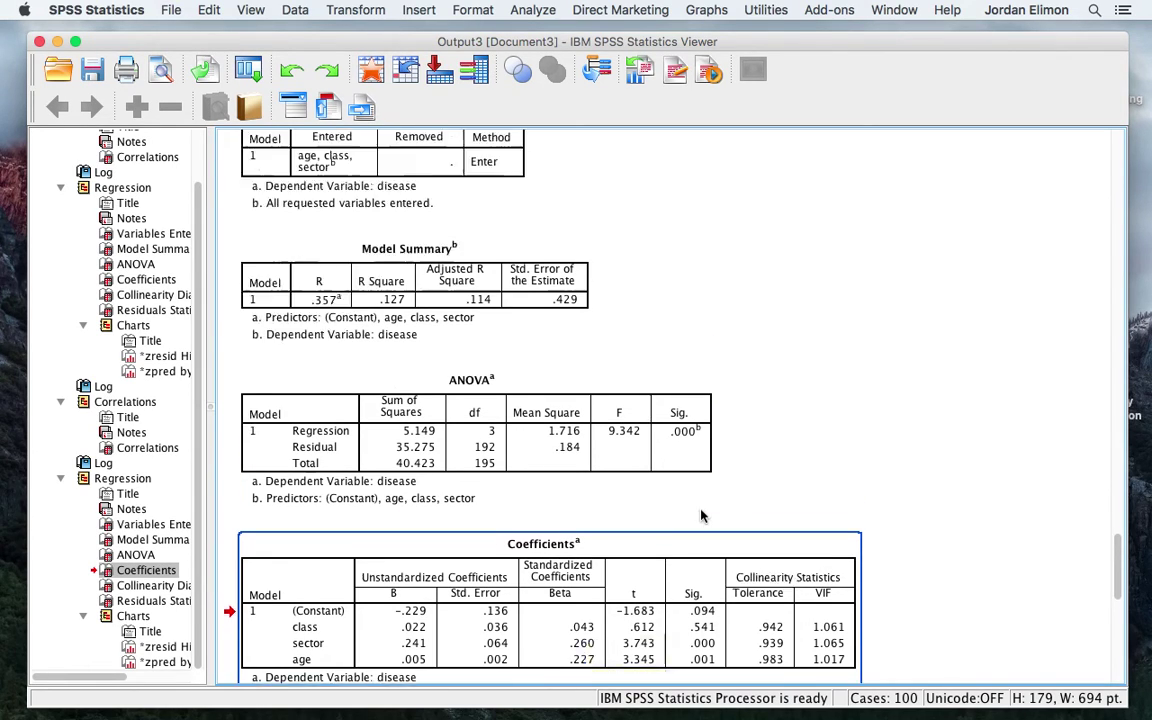
pyautogui.scroll(15, 701, 516)
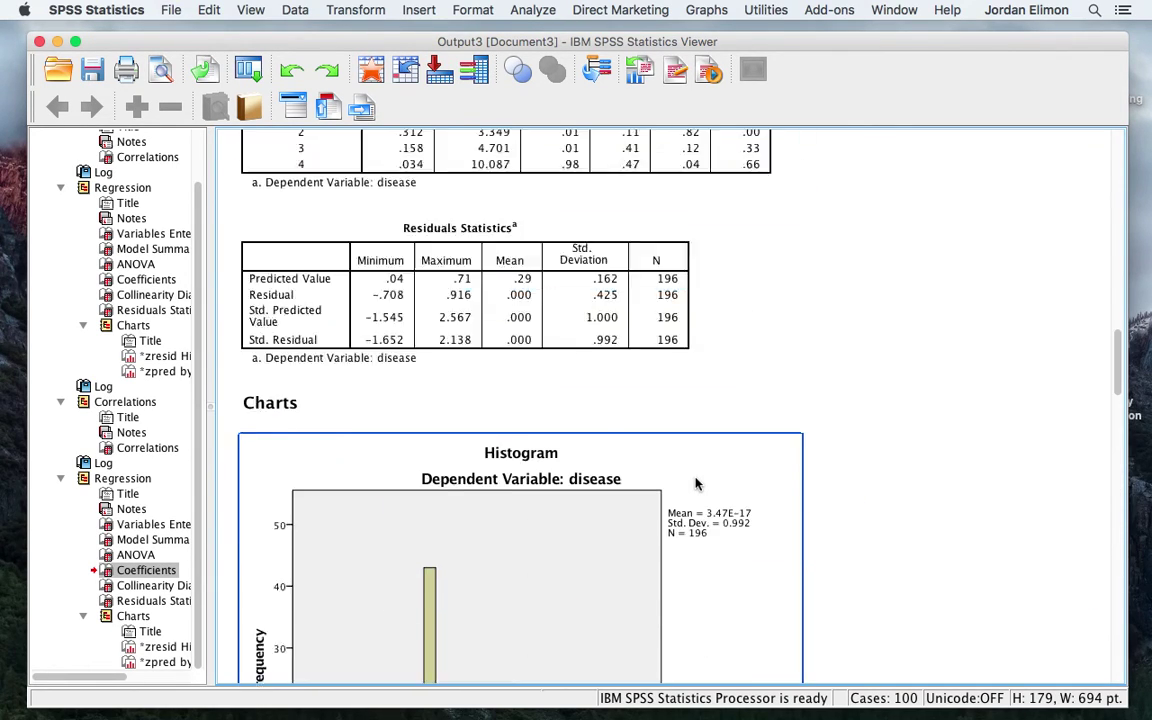
pyautogui.scroll(2, 697, 484)
pyautogui.scroll(-5, 697, 484)
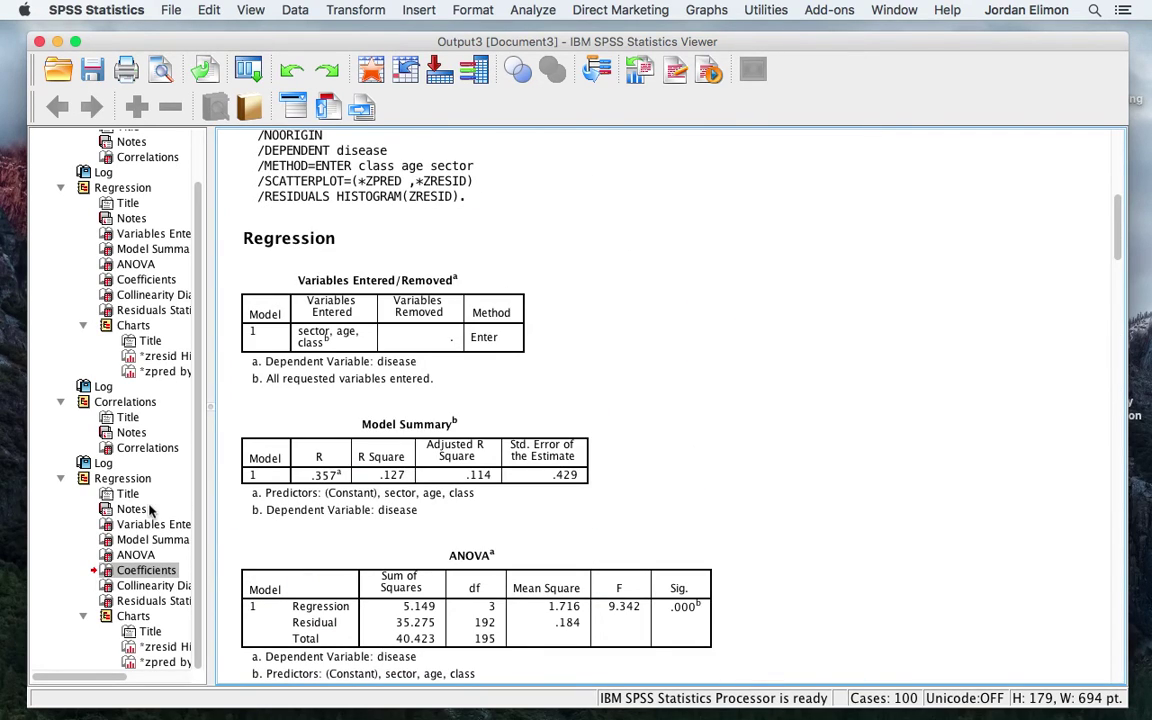
pyautogui.scroll(-10, 290, 415)
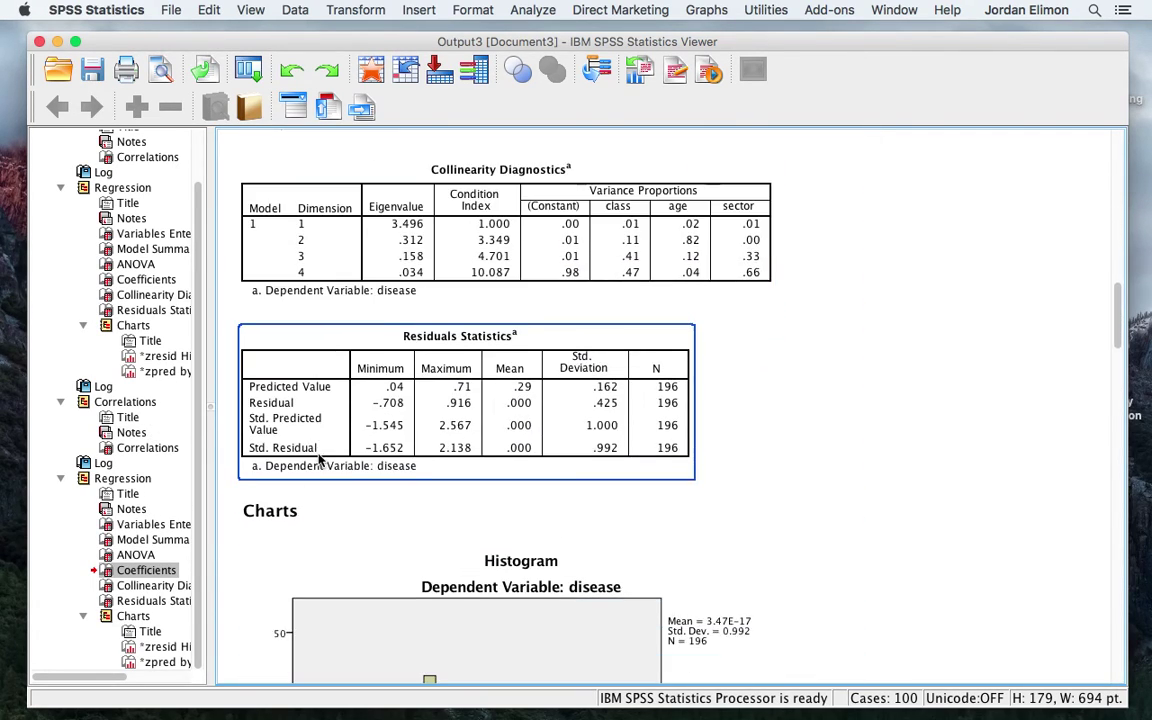
pyautogui.scroll(-15, 320, 458)
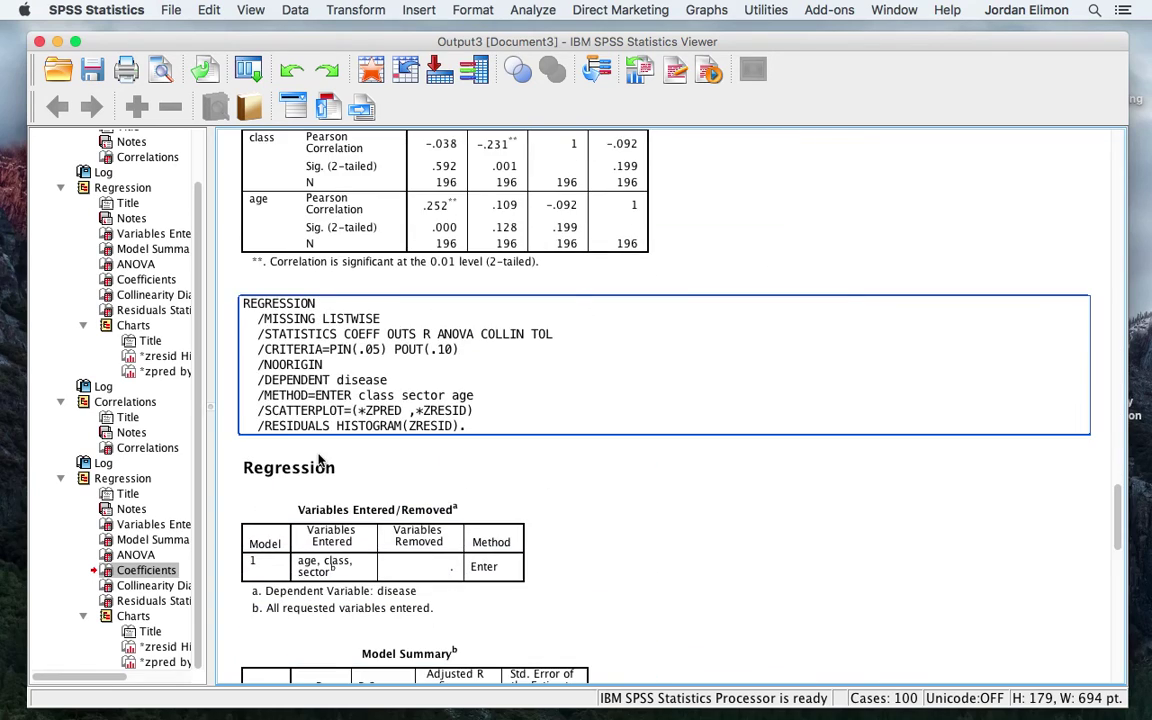
pyautogui.scroll(5, 320, 458)
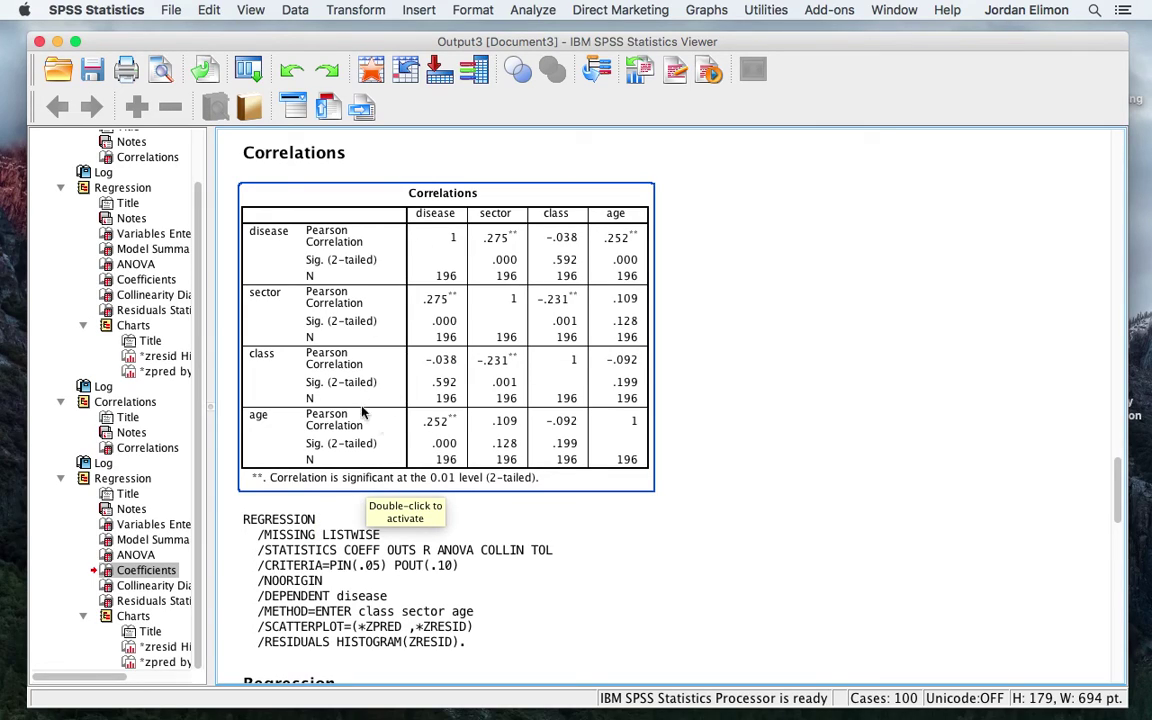
pyautogui.click(765, 276)
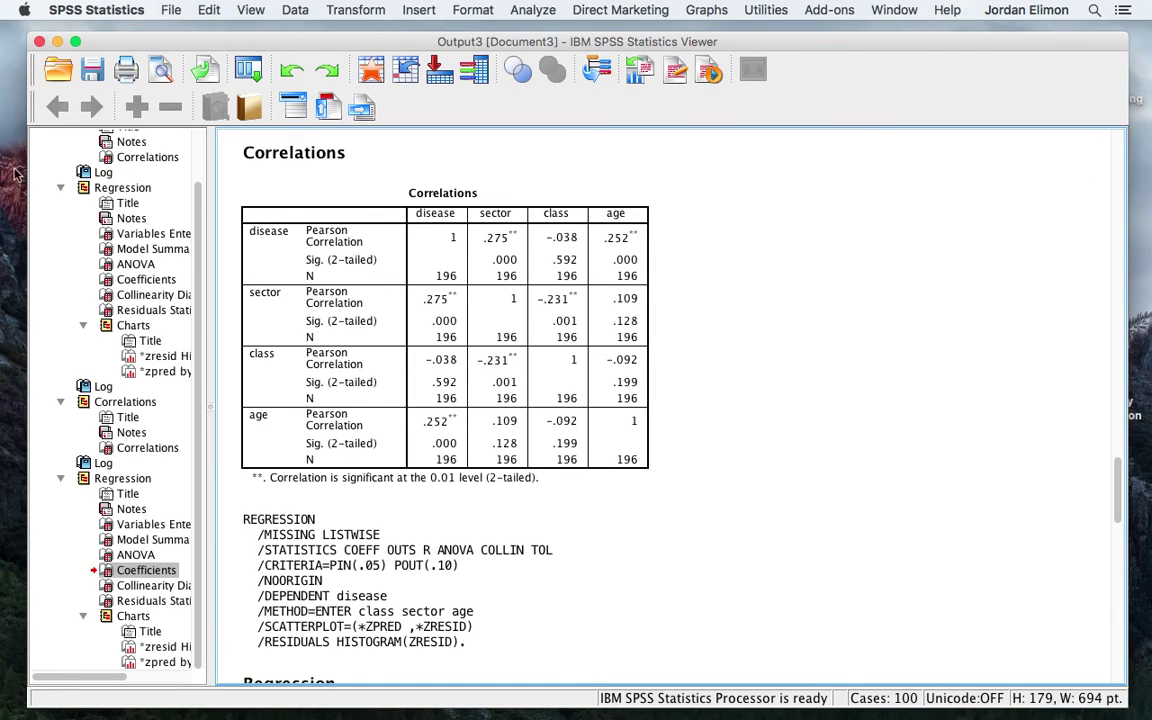
pyautogui.click(20, 198)
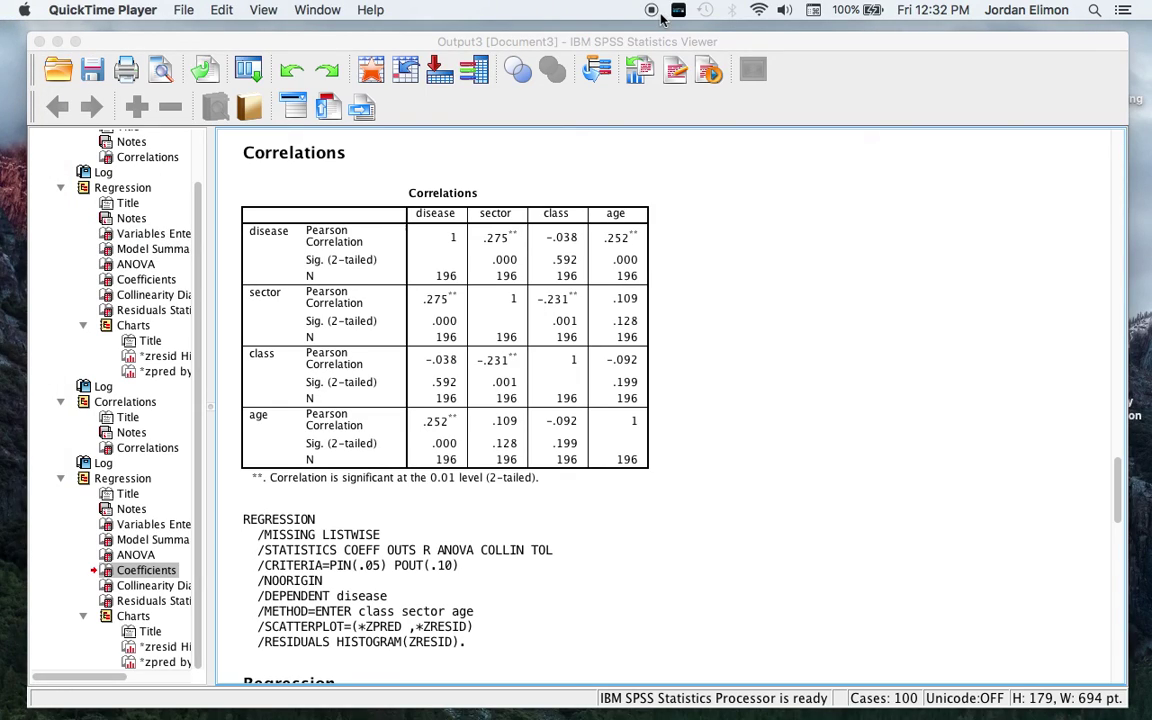